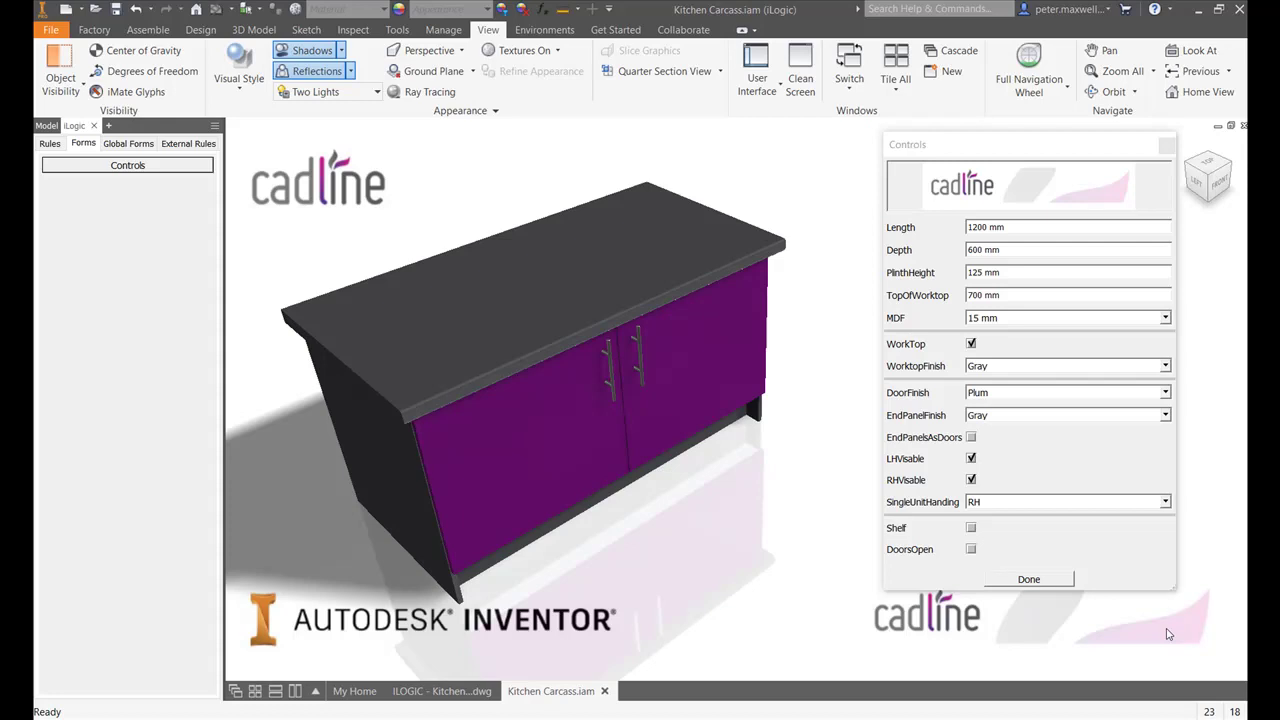
Try the kitchen cabinet at lengths of 800 mm and 1500 mm
left_click(1019, 226)
type("8")
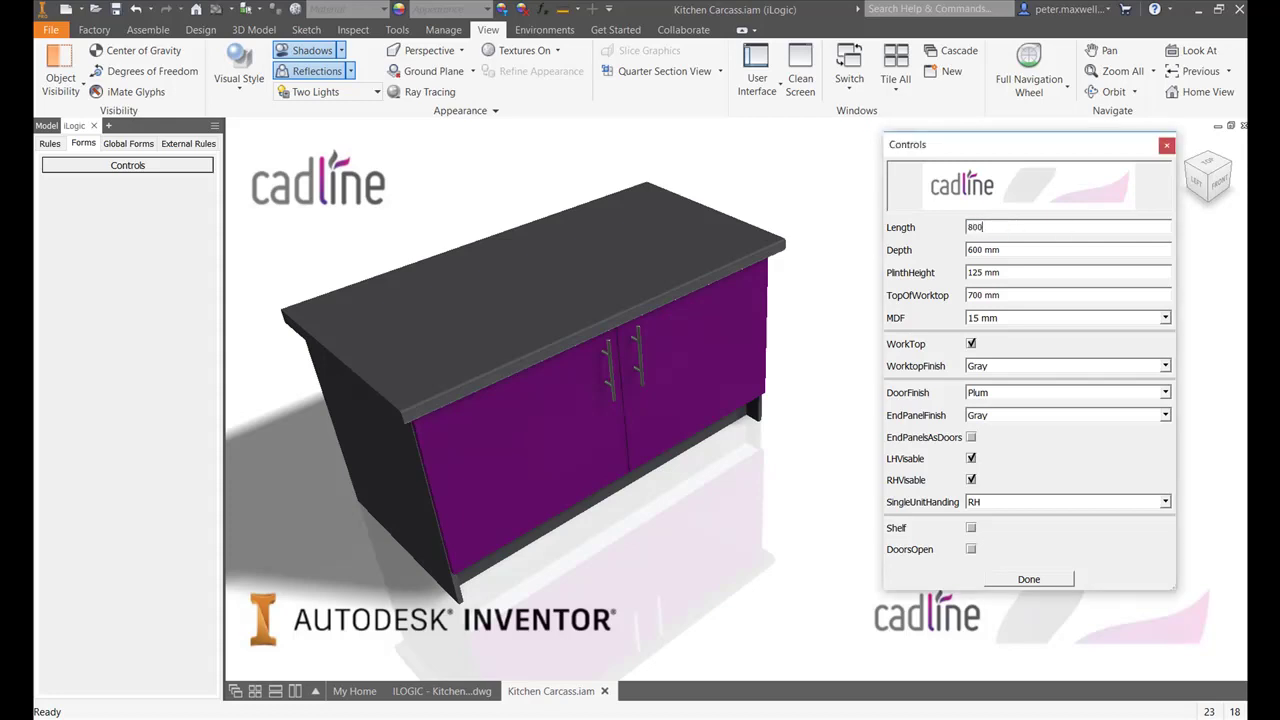
type("00")
key("Return")
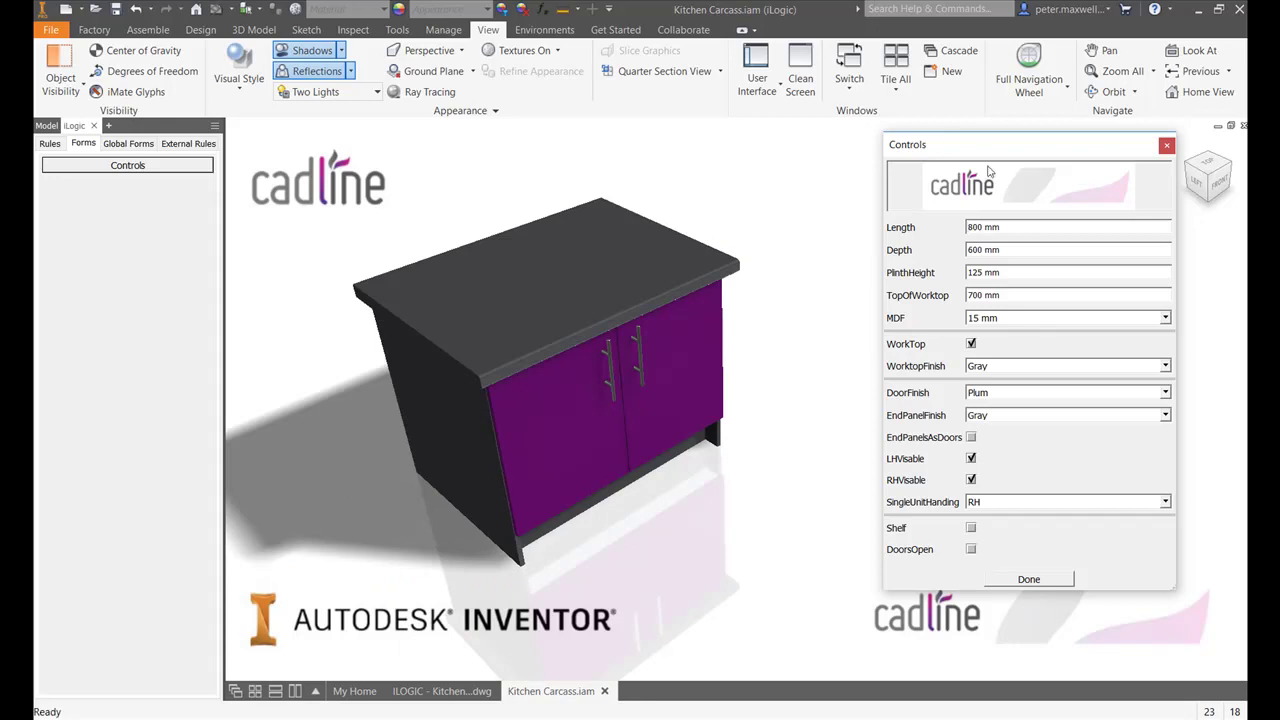
left_click(1008, 226)
type("1500")
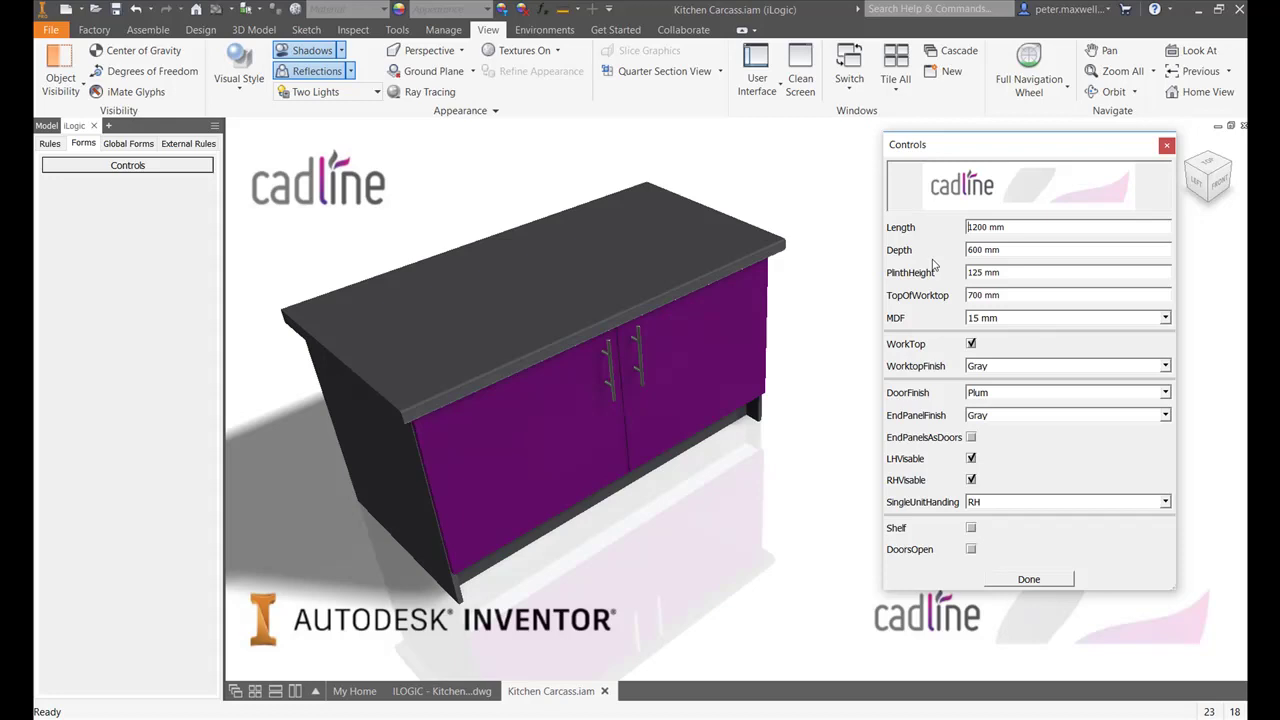
Set the cabinet's plinth height to 150 mm and its MDF thickness to 18 mm
left_click_drag(1030, 276, 906, 276)
type("150")
key("Return")
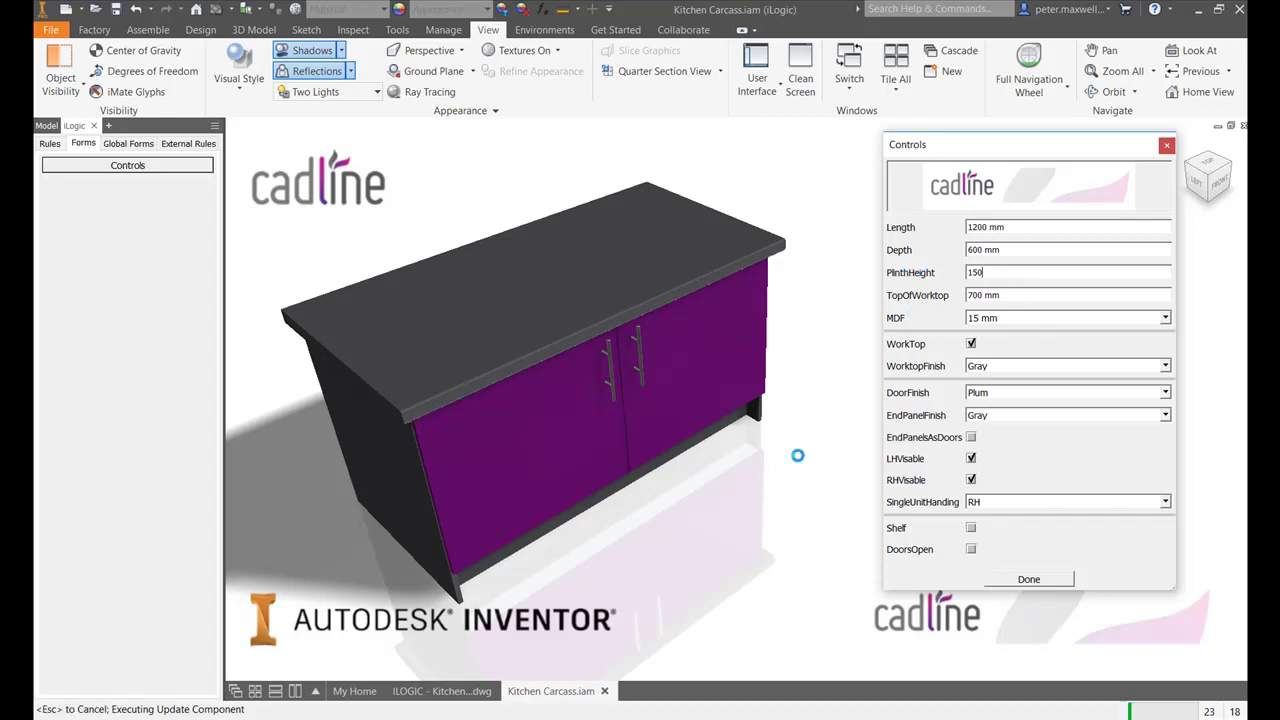
left_click(1001, 320)
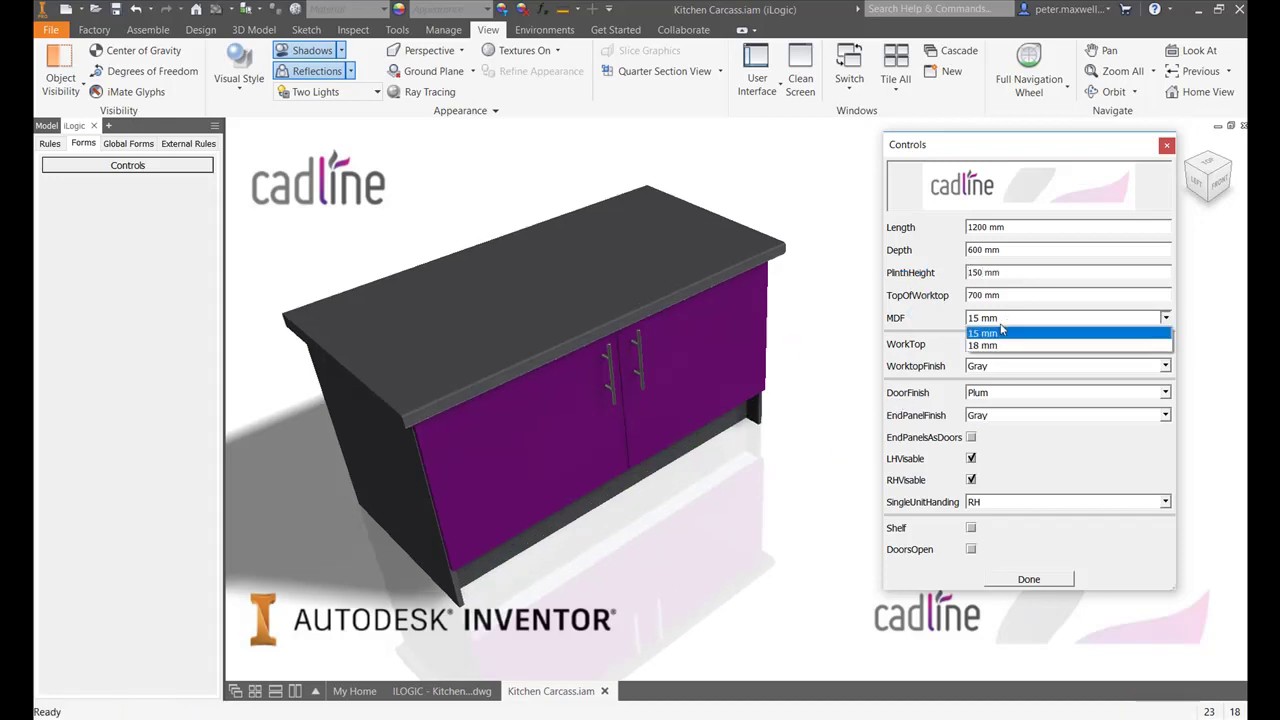
left_click(995, 347)
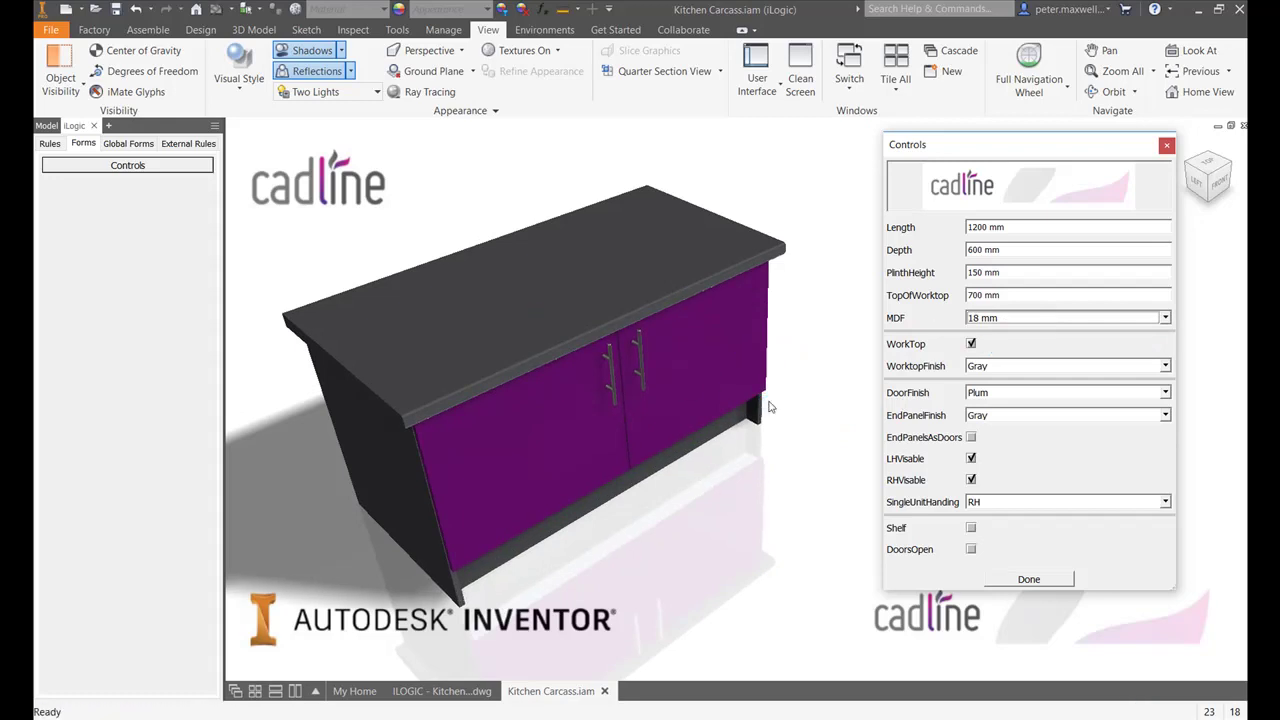
Remove and restore the worktop, and try the White door finish before returning the doors to Plum
left_click(971, 344)
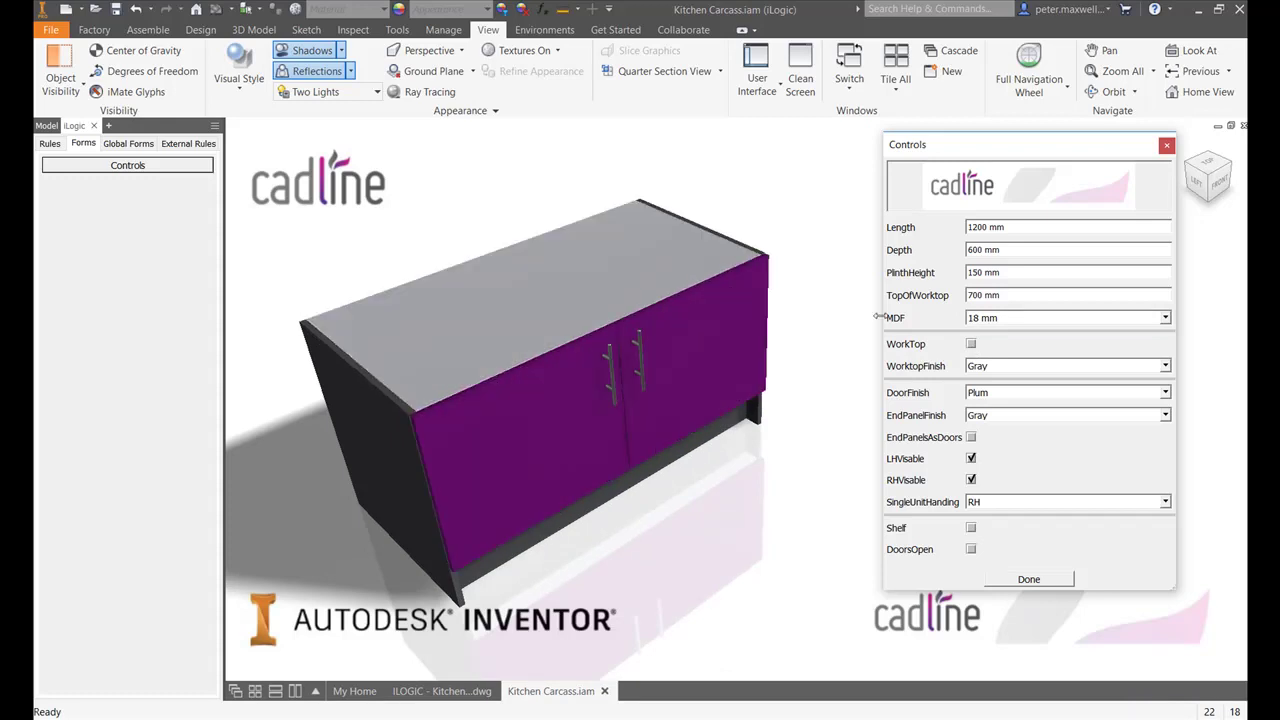
left_click(971, 344)
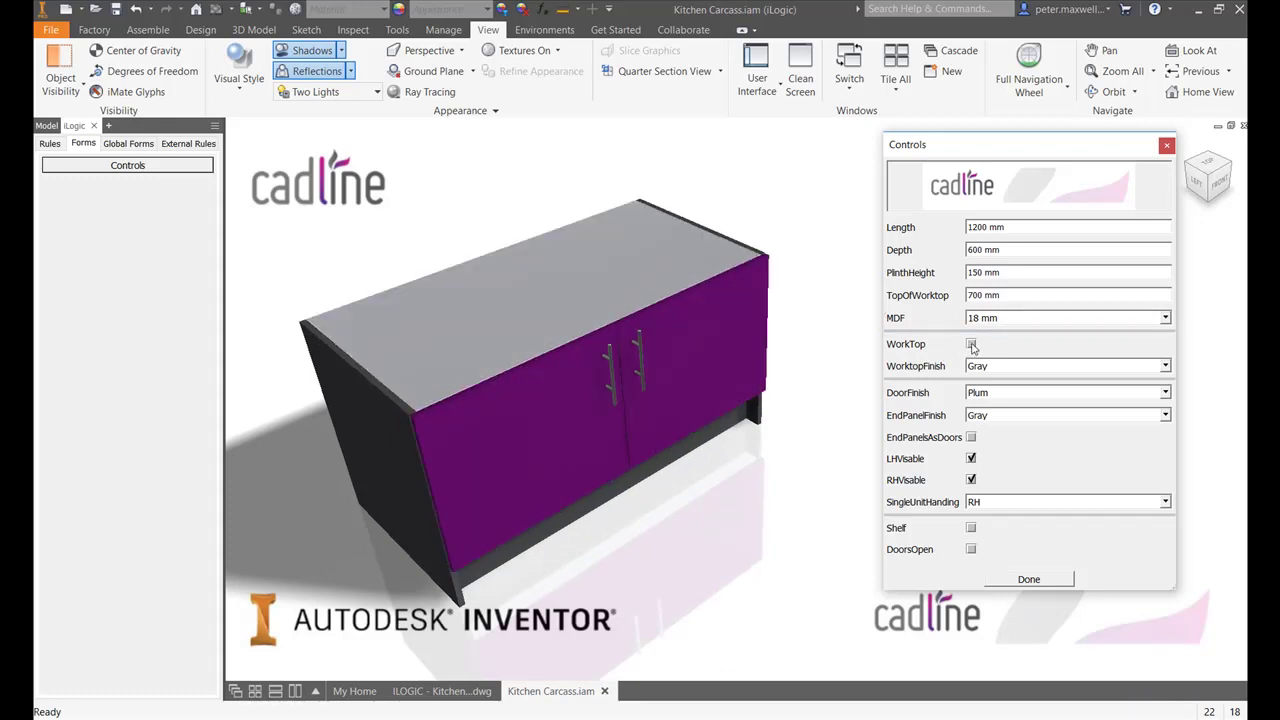
left_click(1010, 395)
left_click(994, 434)
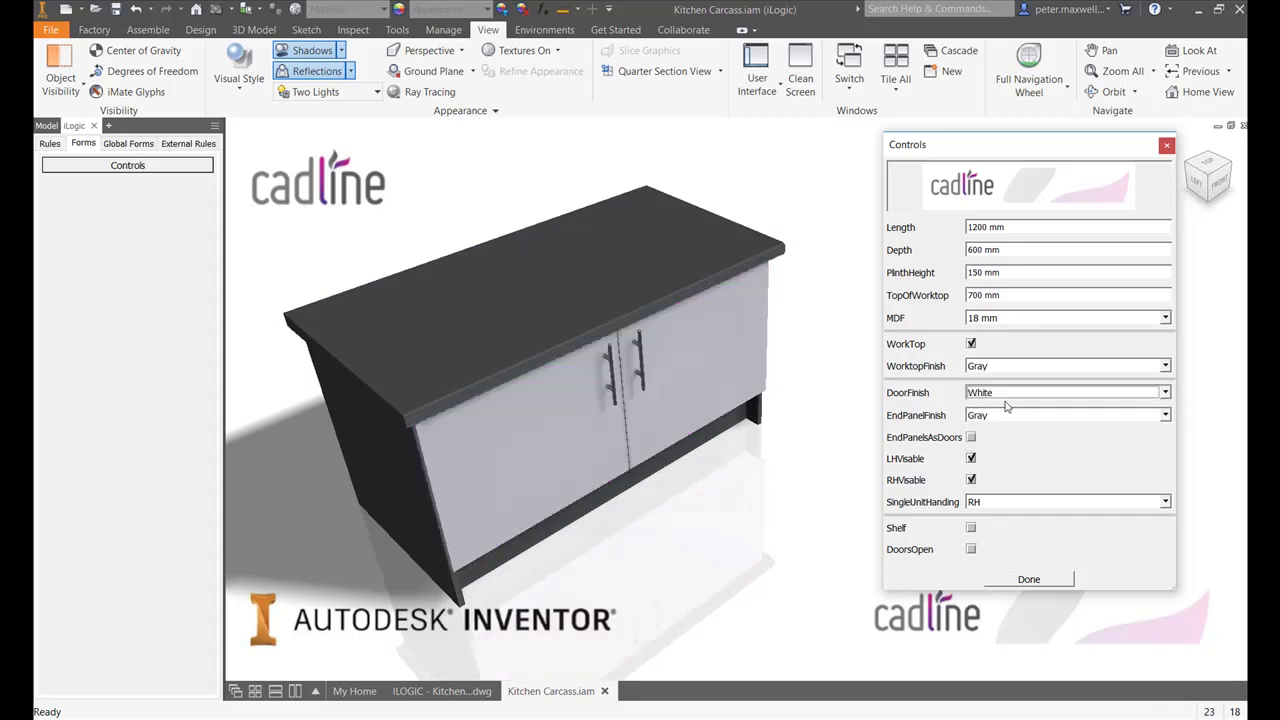
left_click(1012, 396)
left_click(986, 421)
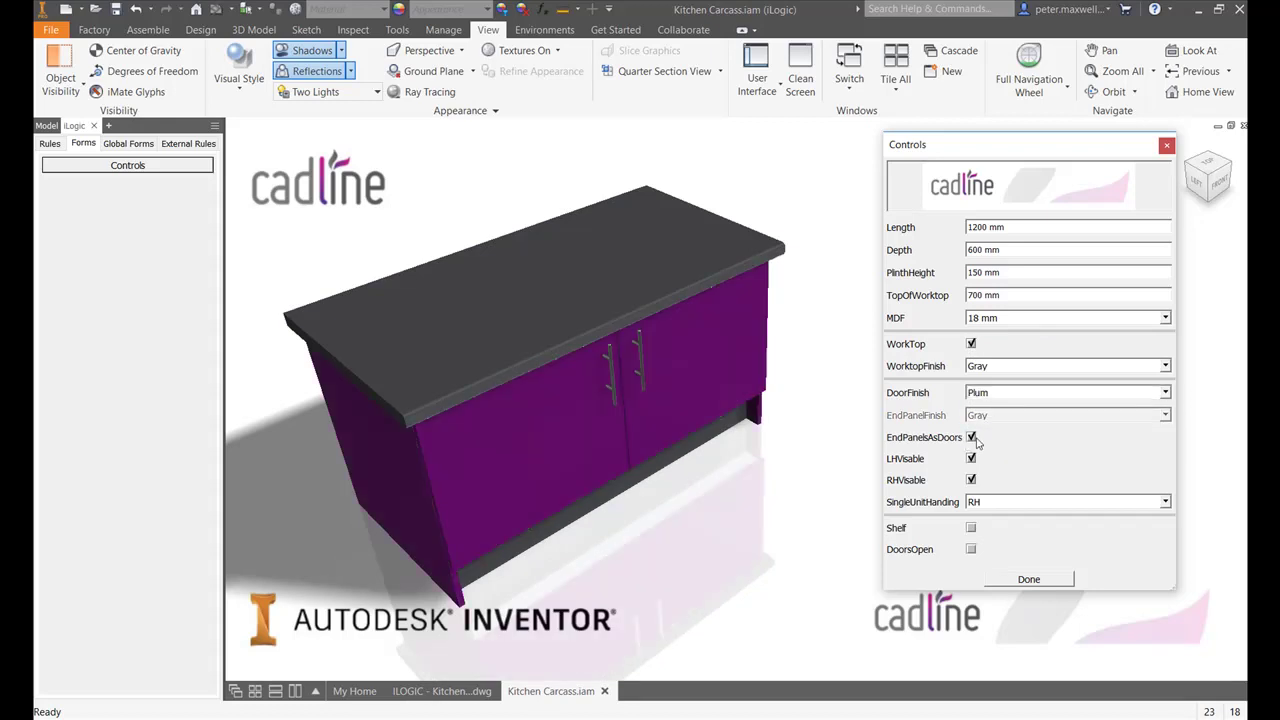
Set the door finish to Wood Lam and turn off the left-hand end panel's visibility
left_click(1006, 396)
left_click(994, 444)
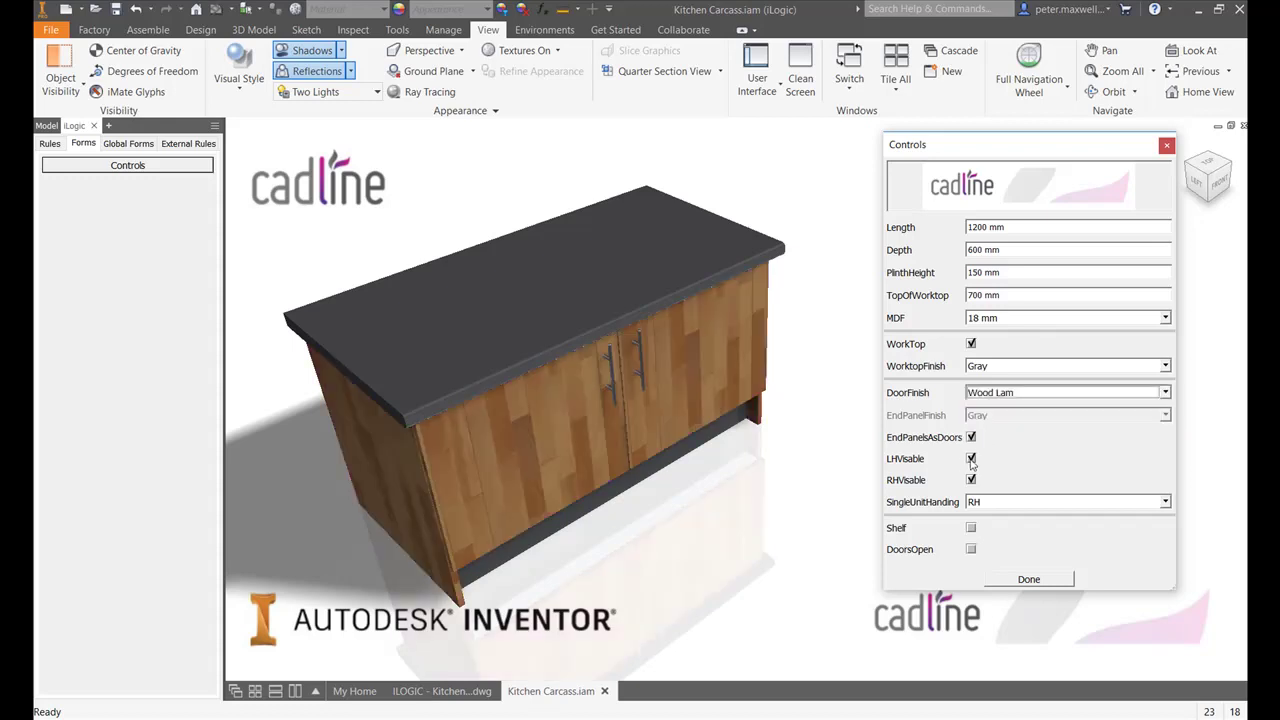
left_click(972, 460)
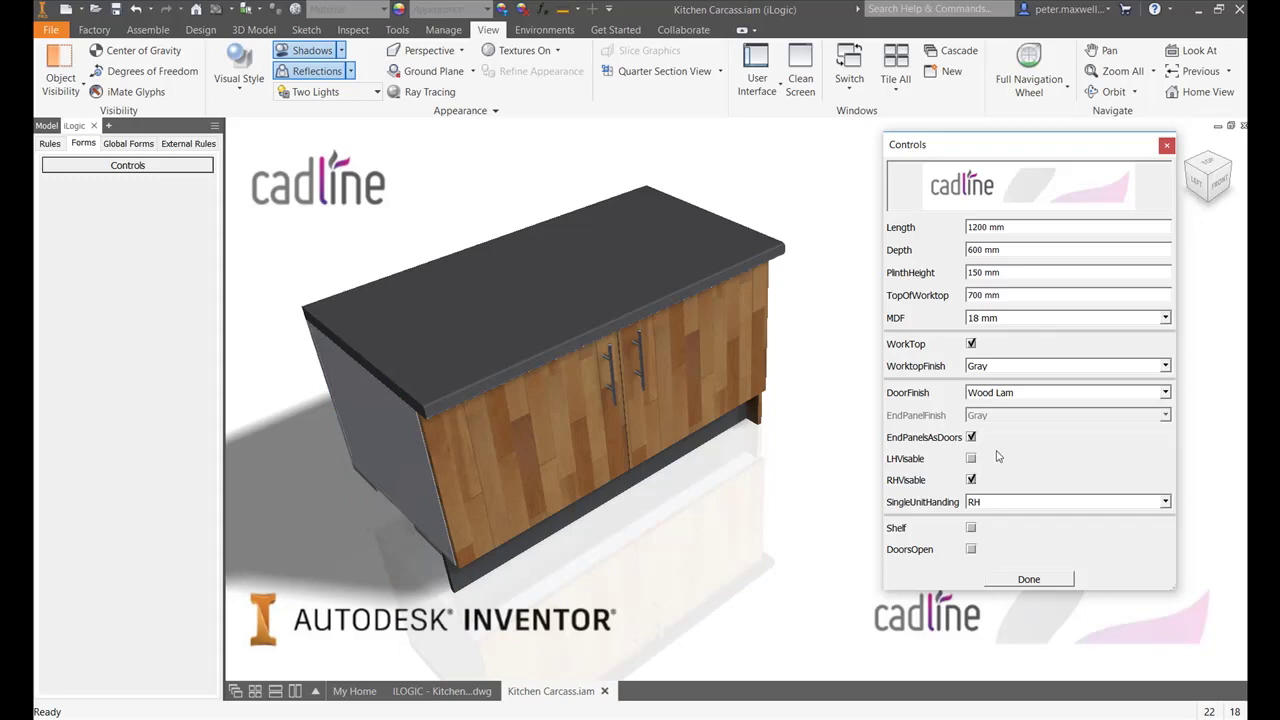
Set the cabinet's length to 600 mm and include the shelf
left_click_drag(1014, 226, 913, 230)
type("600")
key("Return")
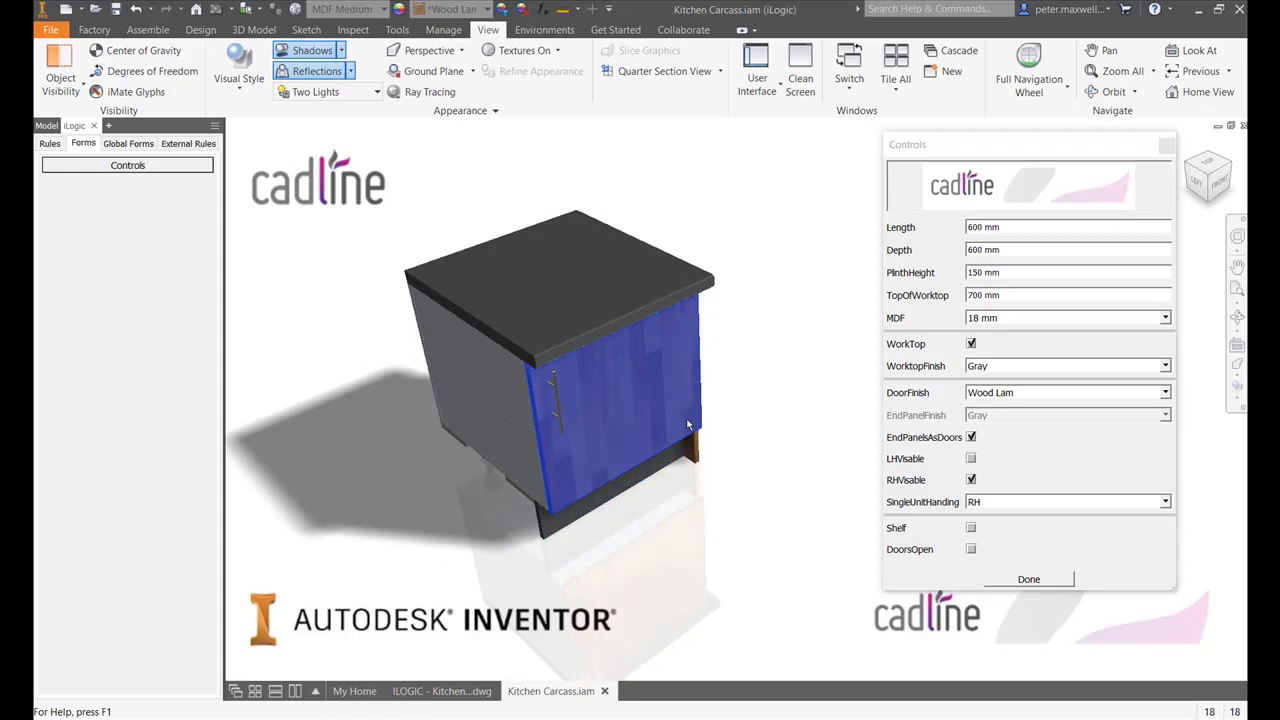
left_click(971, 527)
left_click_drag(685, 479, 740, 460)
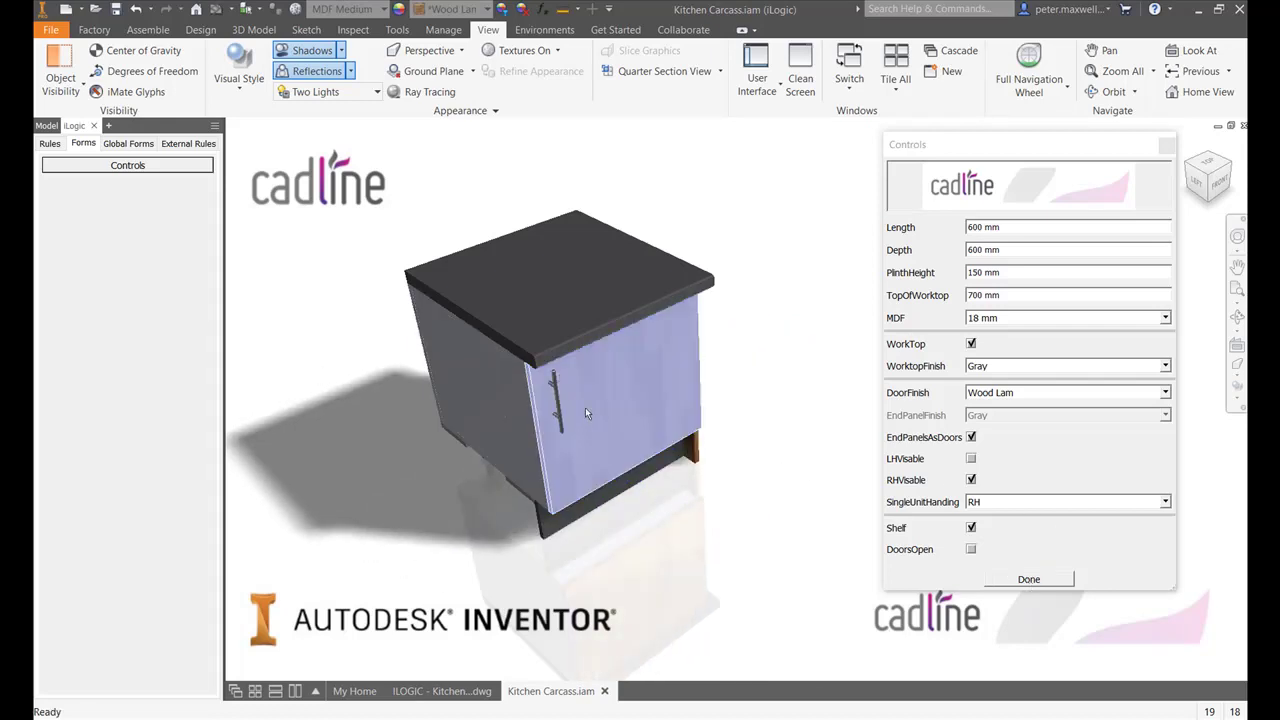
Close the Controls form and review the assembly's user parameters
left_click(1015, 580)
left_click(542, 9)
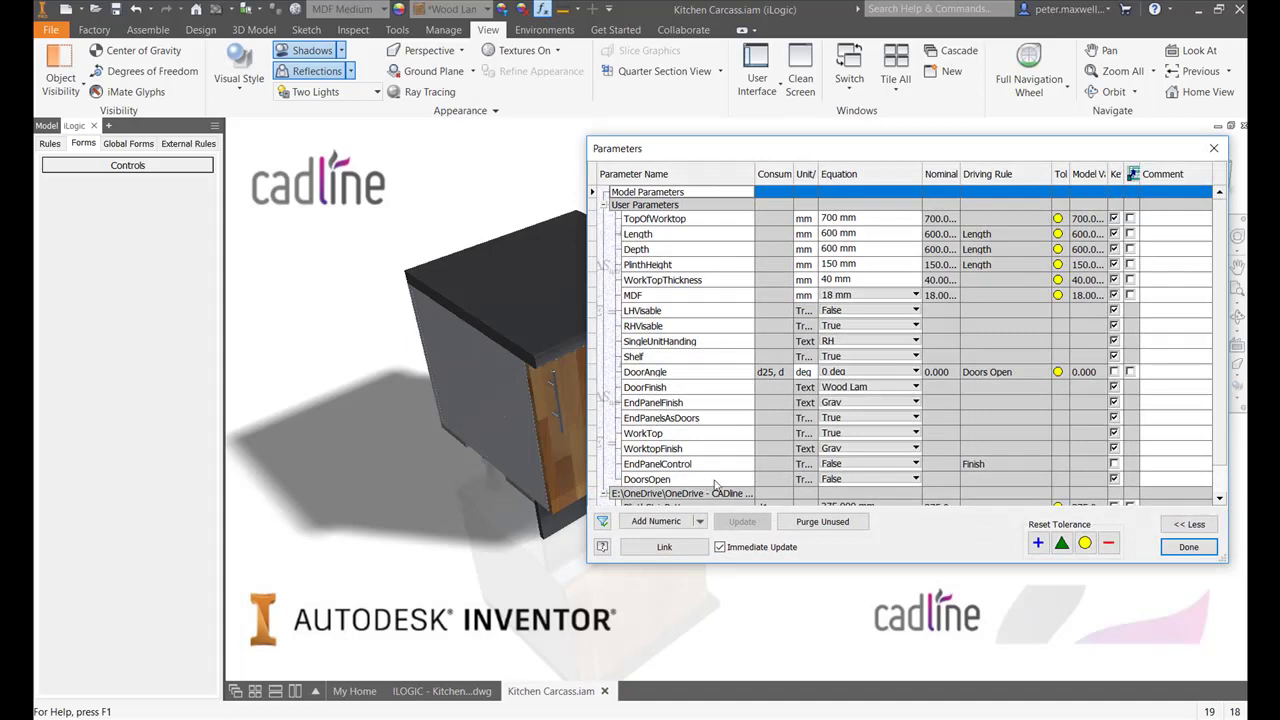
left_click(1170, 548)
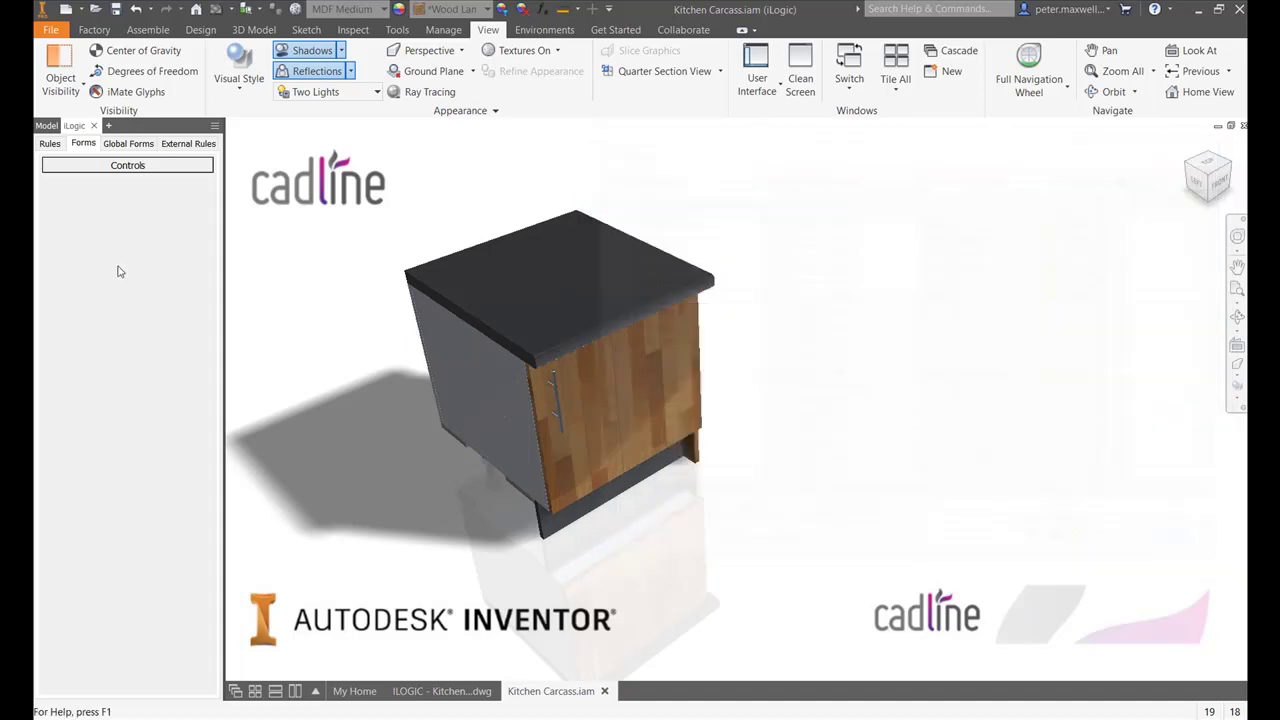
Delete the existing Doors Open rule from the Kitchen Carcass assembly's iLogic rules
left_click(50, 146)
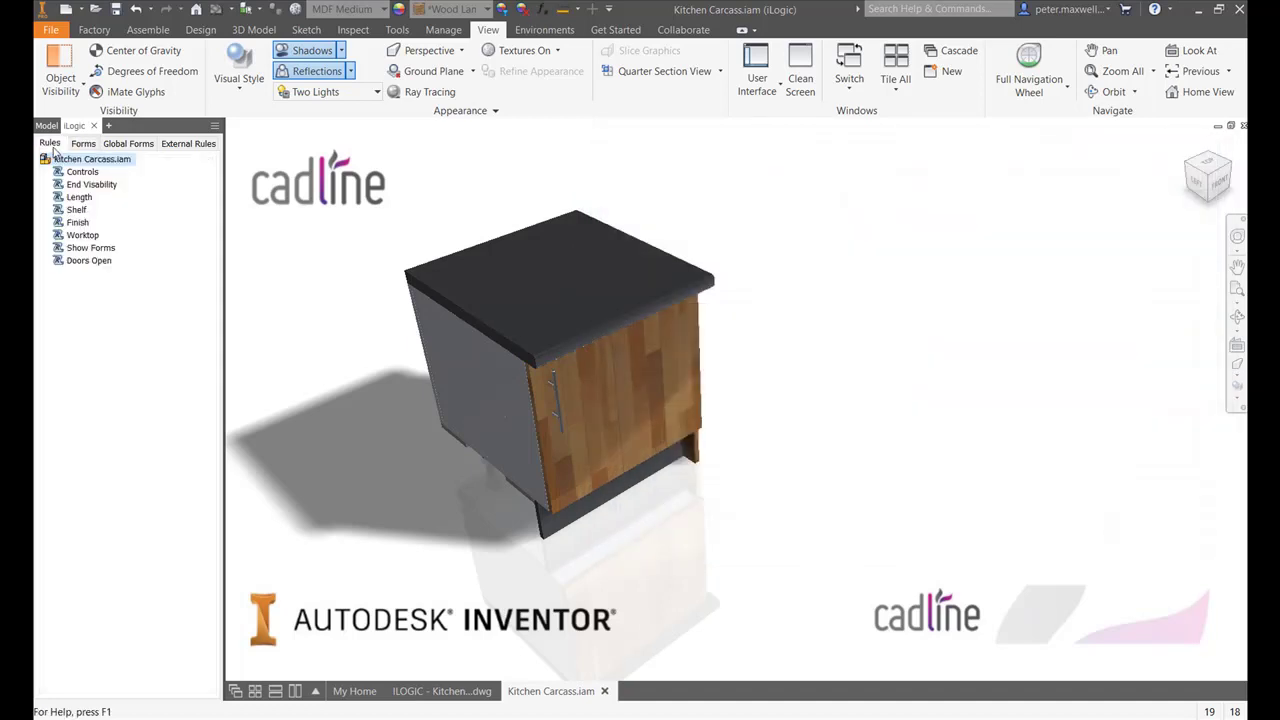
right_click(93, 261)
left_click(126, 337)
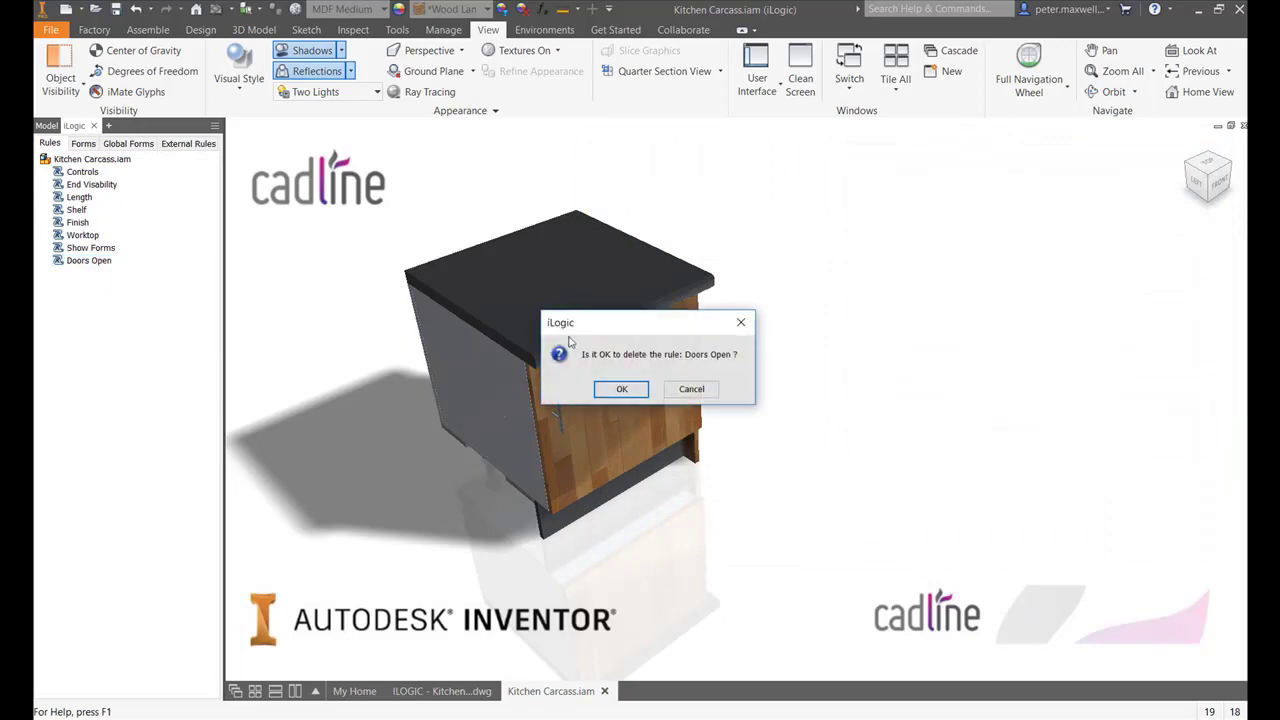
left_click(598, 388)
Add a new iLogic rule named Doors Open to the assembly
right_click(101, 288)
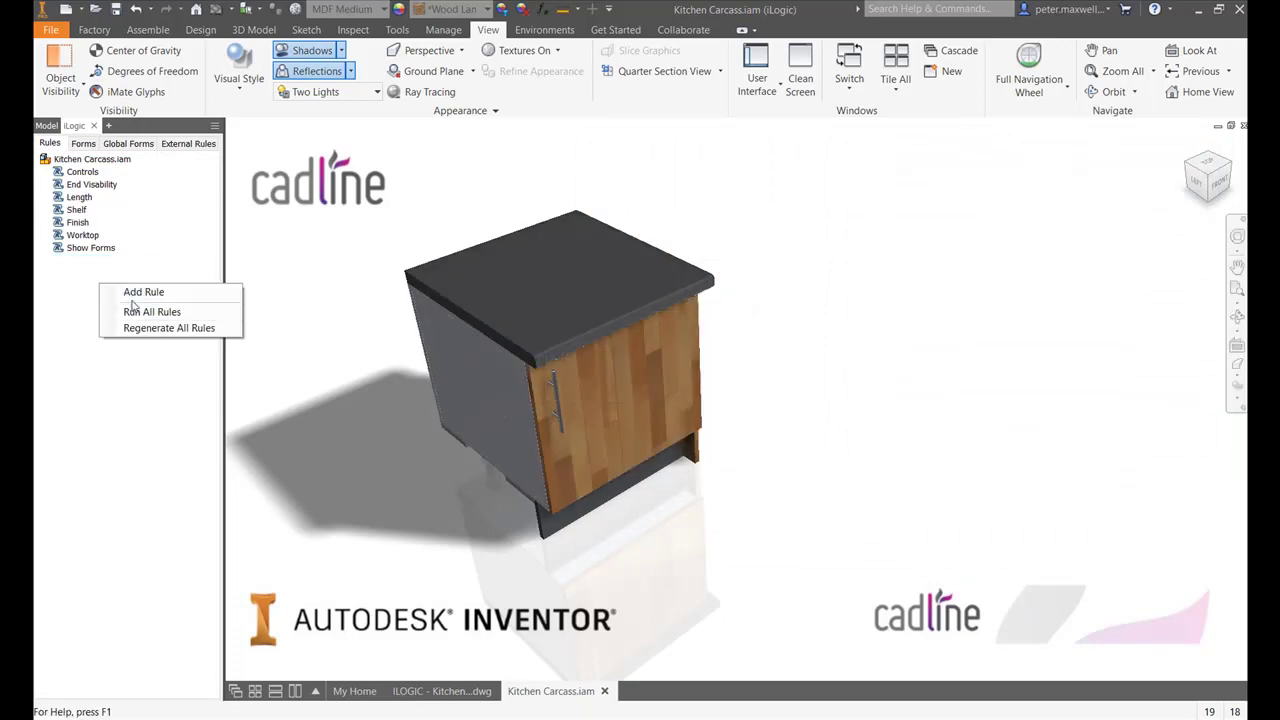
left_click(138, 293)
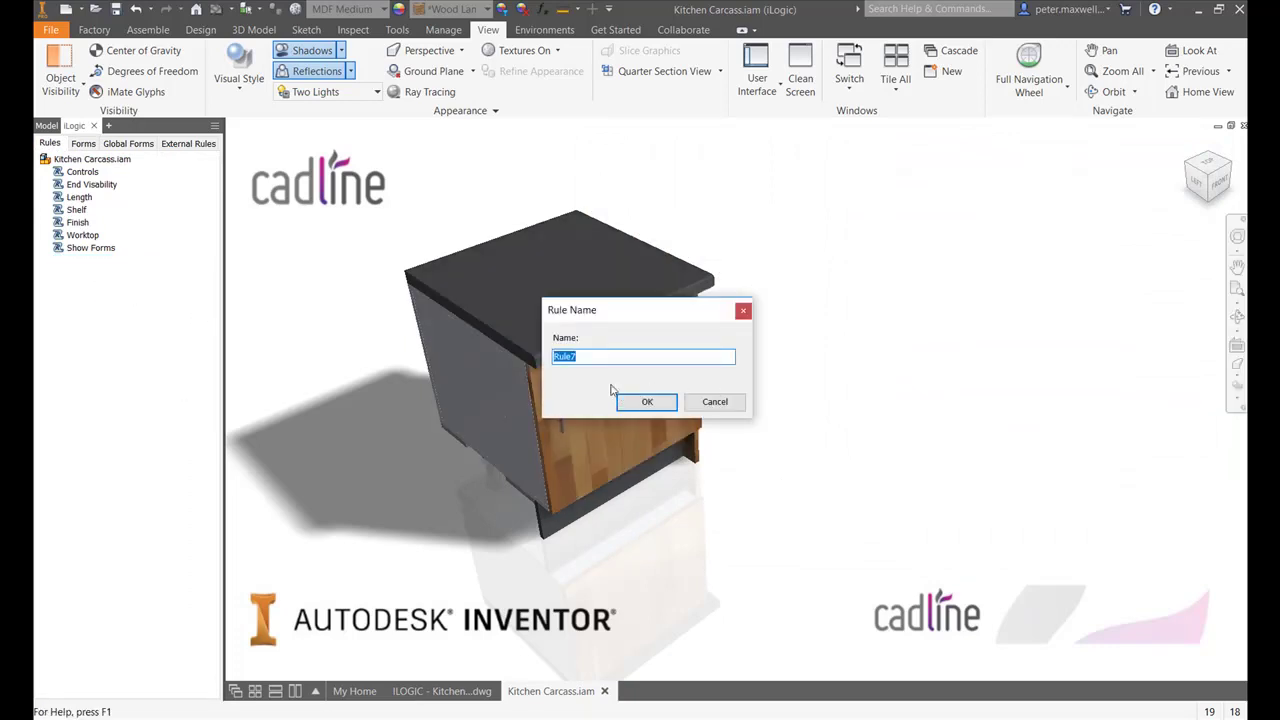
type("Doors Open")
key("Return")
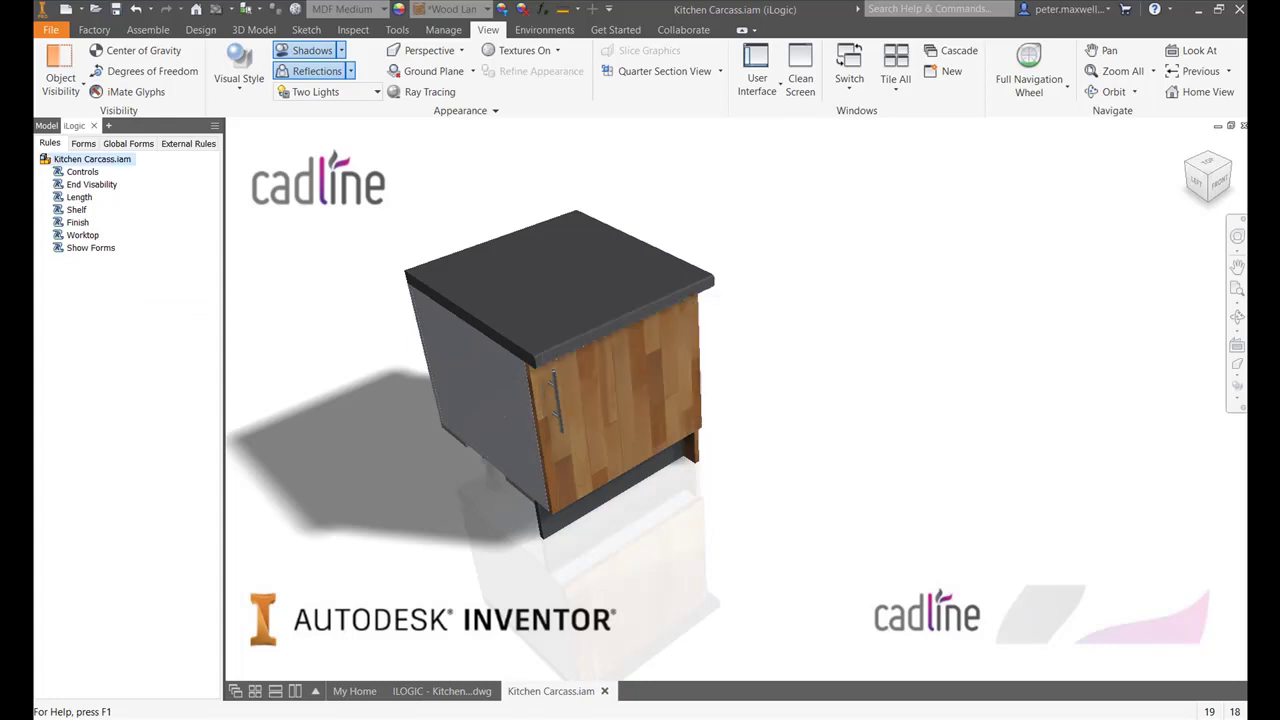
Start the rule with the condition "If DoorsOpen = True", inserting the DoorsOpen user parameter
type("If")
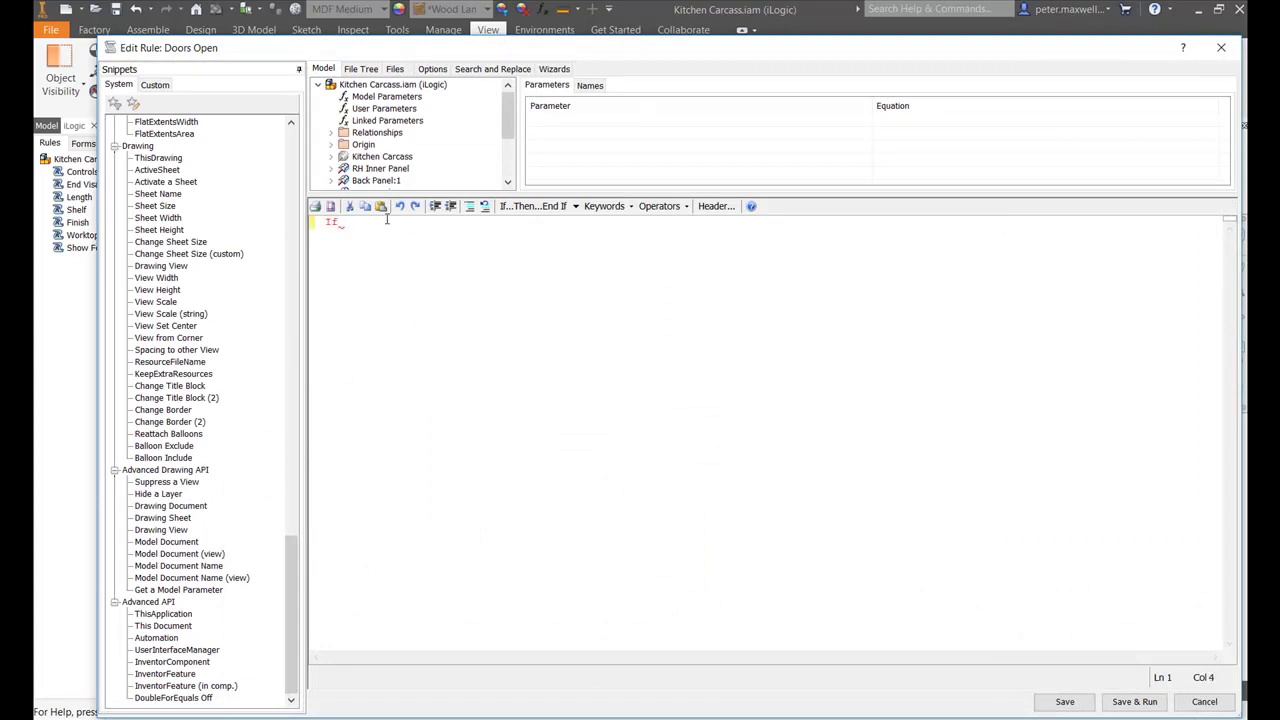
left_click(372, 109)
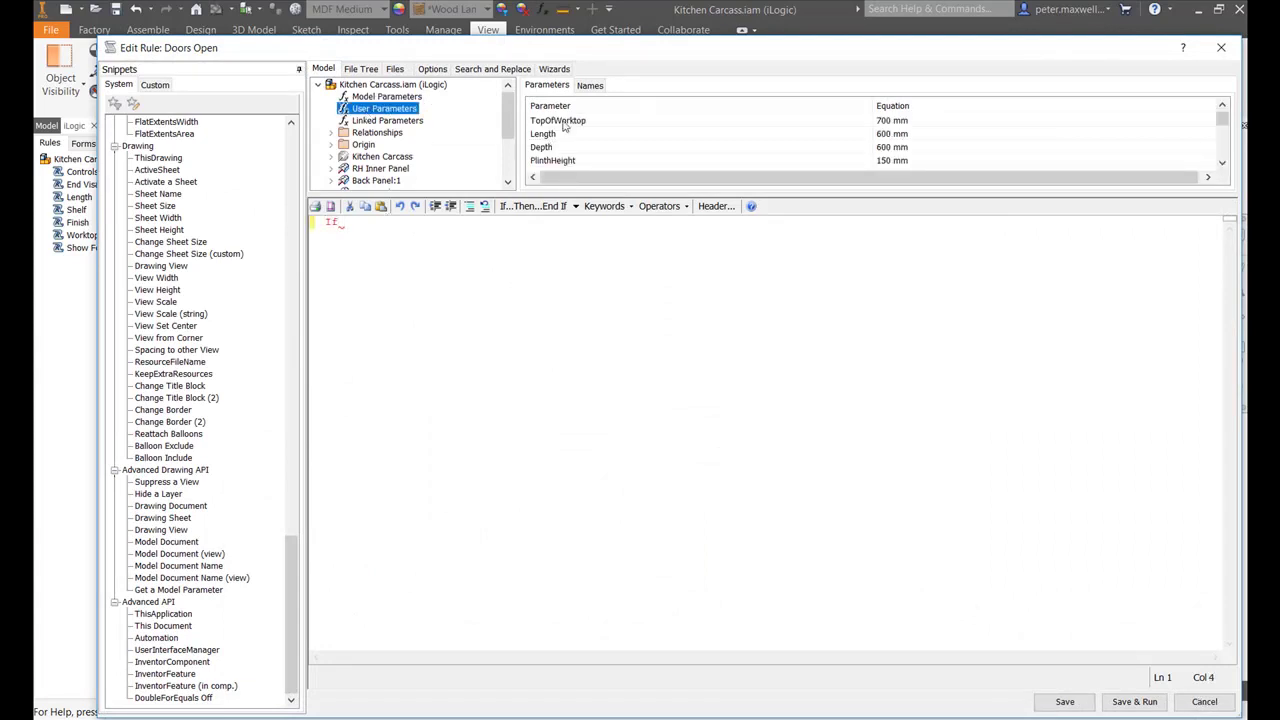
scroll(565, 125, "down", 3)
double_click(552, 161)
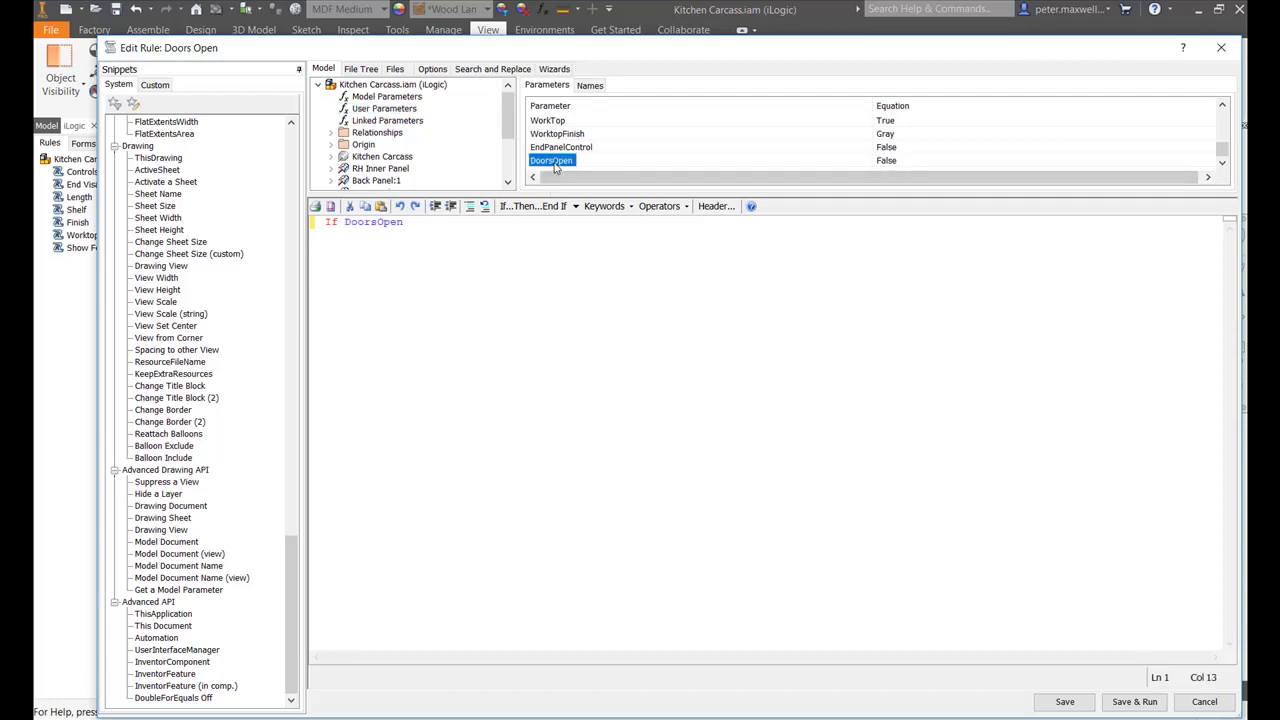
left_click(460, 229)
type("= True")
key("Return")
Add the line "DoorAngle = 95" under the condition, inserting the DoorAngle user parameter
scroll(560, 147, "up", 2)
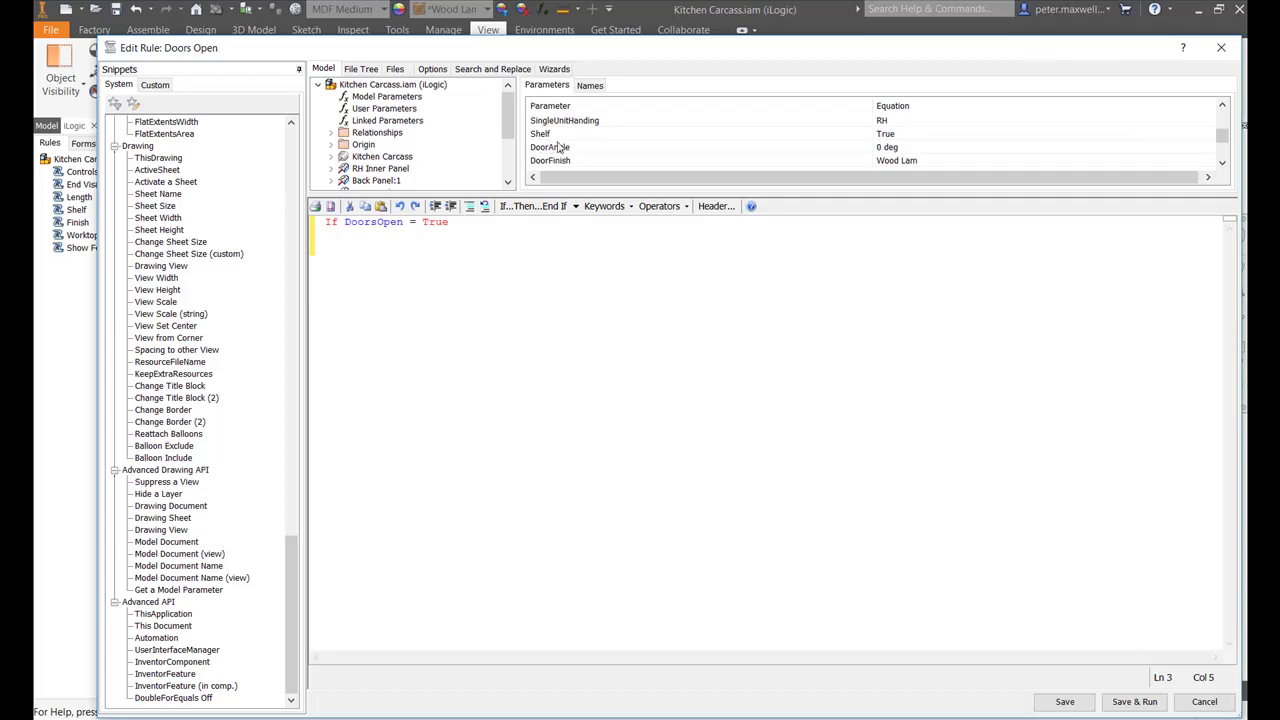
left_click(562, 147)
double_click(562, 147)
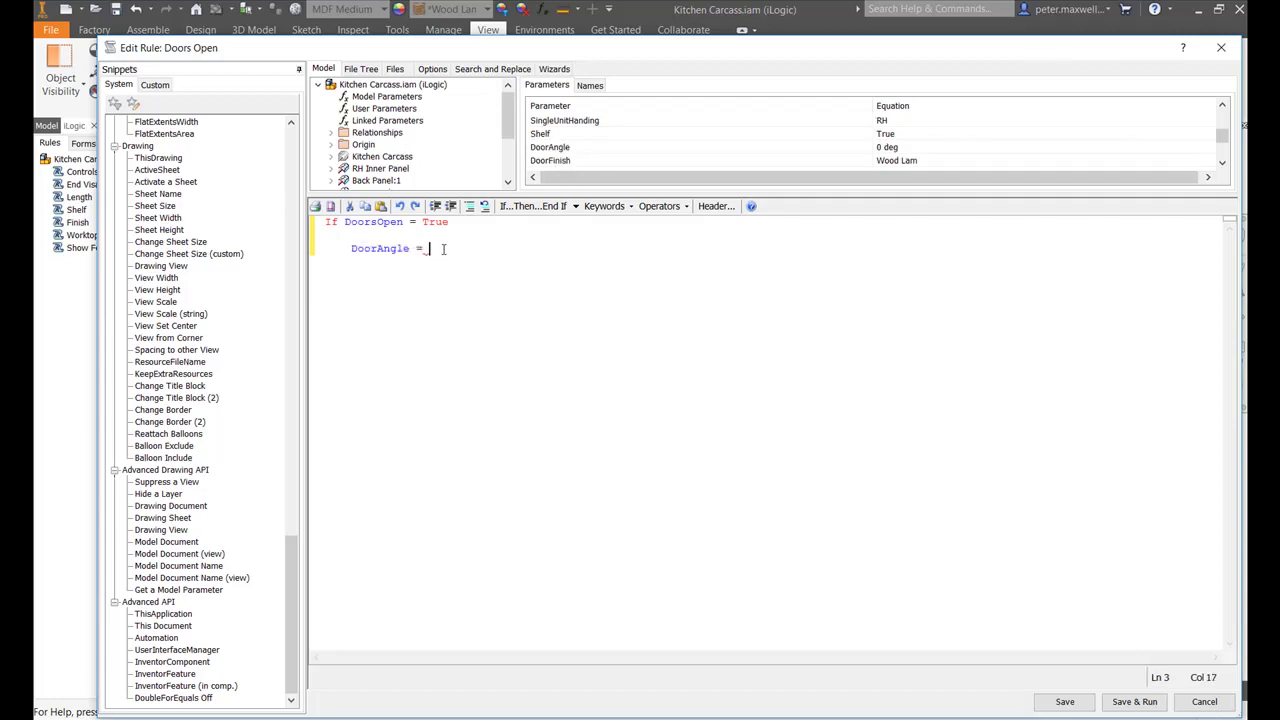
type("= 95")
key("Return")
key("Return")
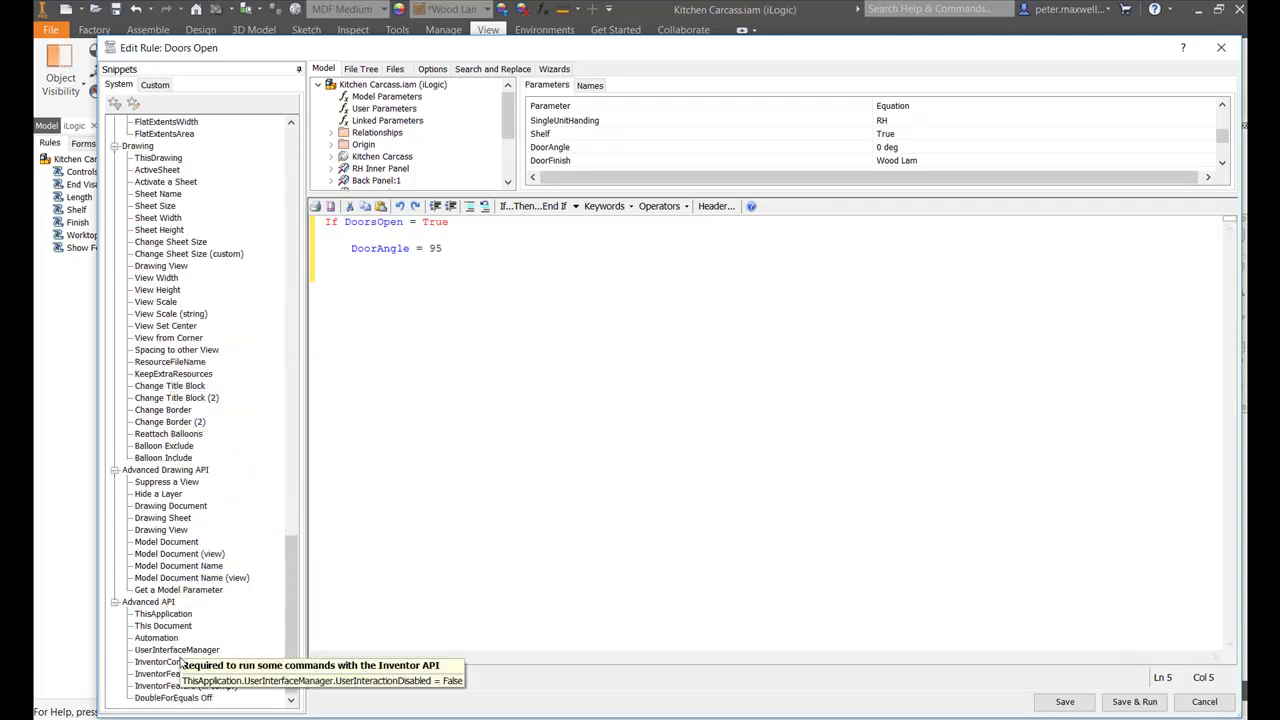
Find the MessageBox Show snippet and insert it below the DoorAngle line
scroll(176, 511, "up", 3)
scroll(176, 511, "up", 5)
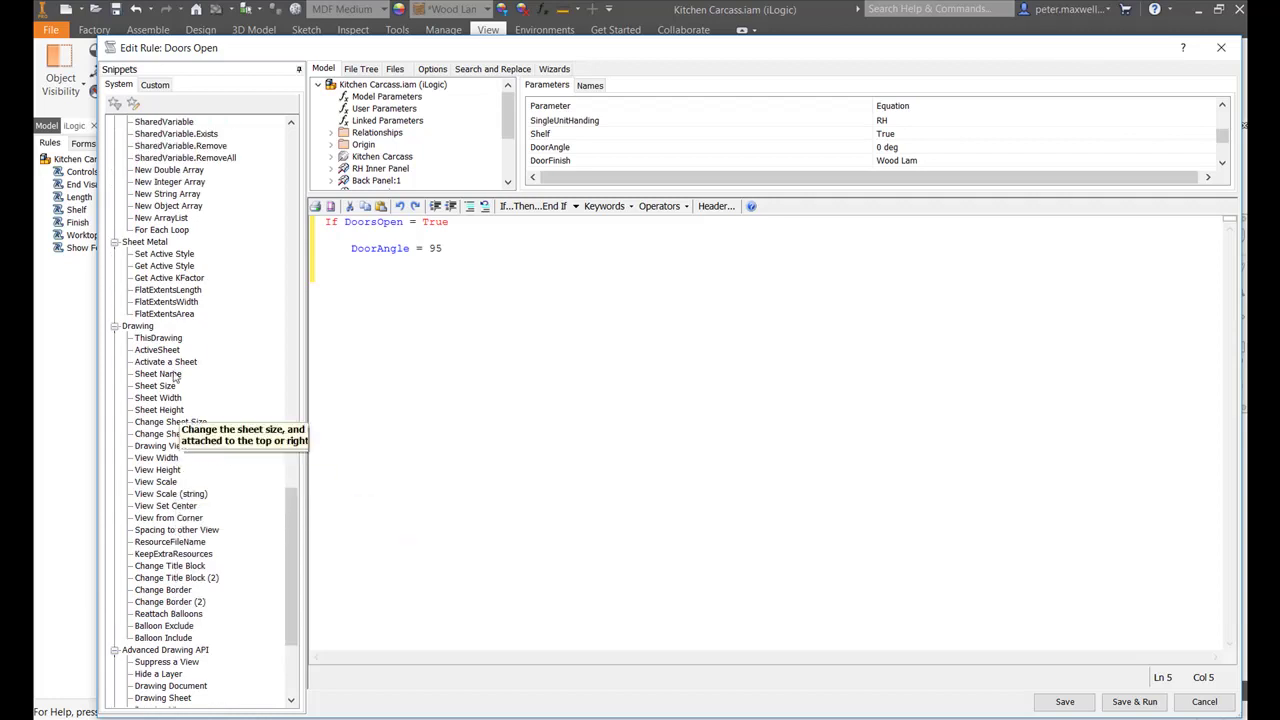
scroll(180, 473, "up", 3)
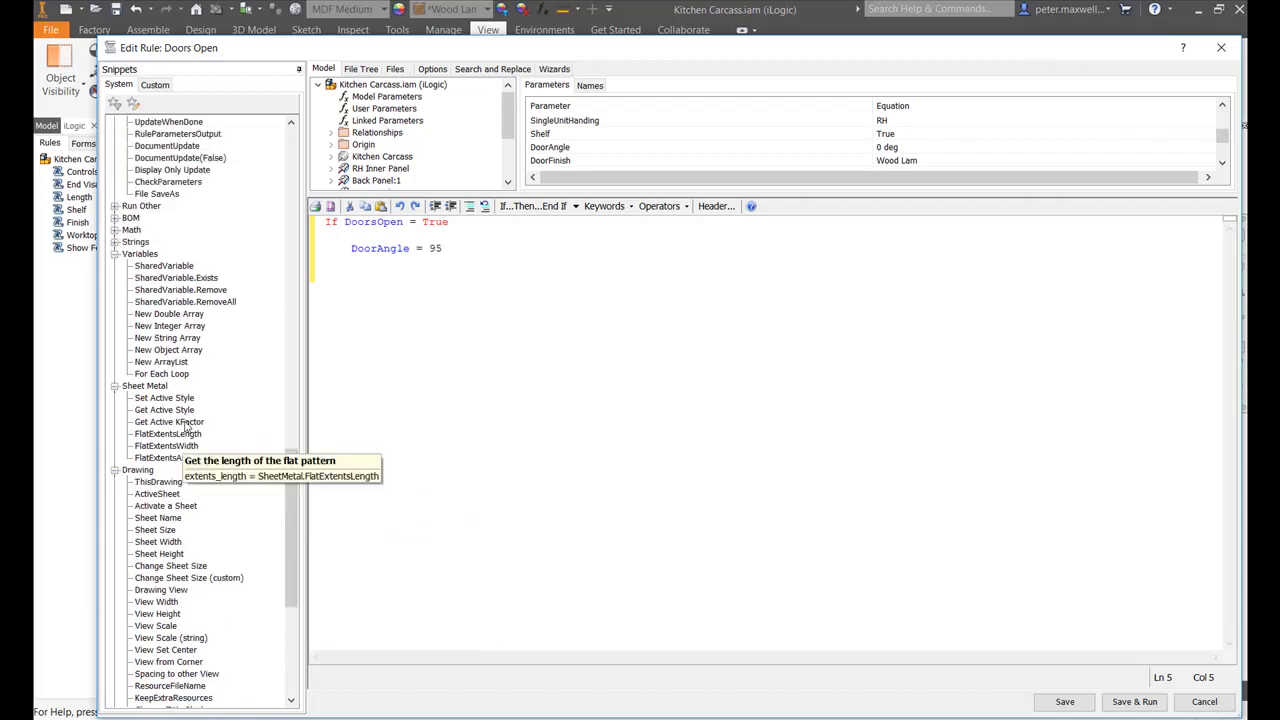
scroll(168, 474, "up", 6)
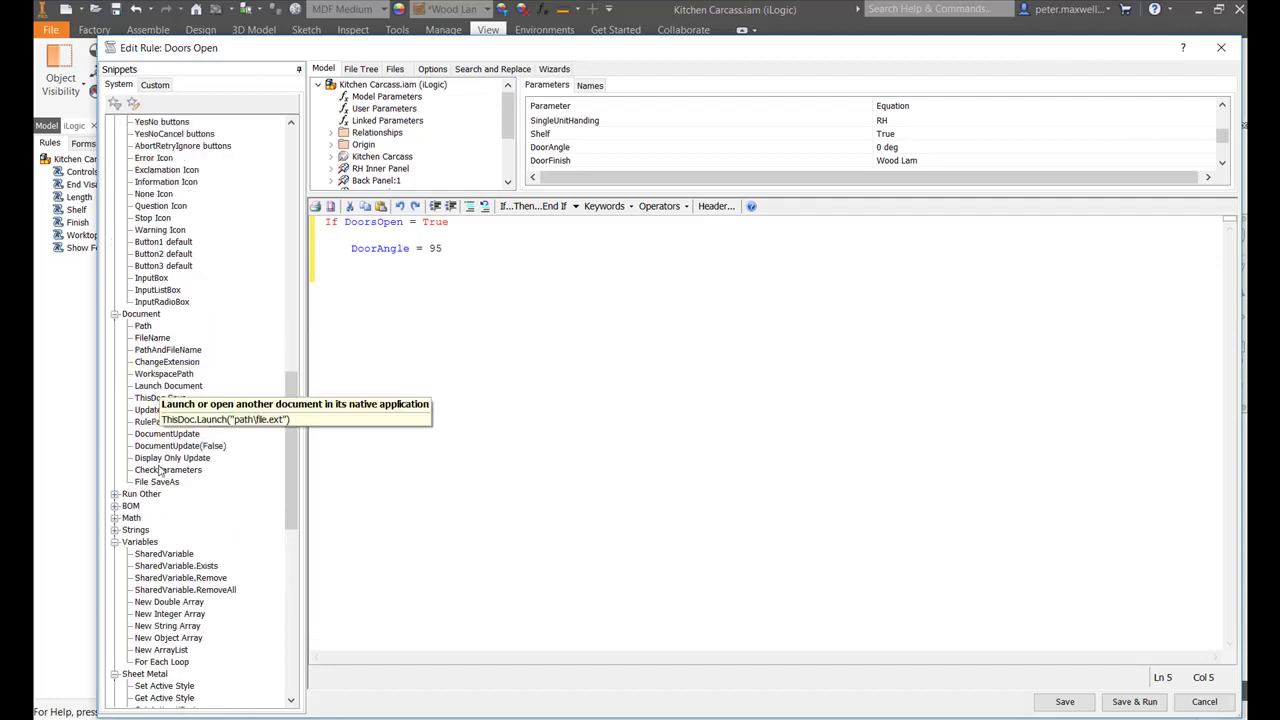
left_click(115, 506)
scroll(165, 480, "up", 9)
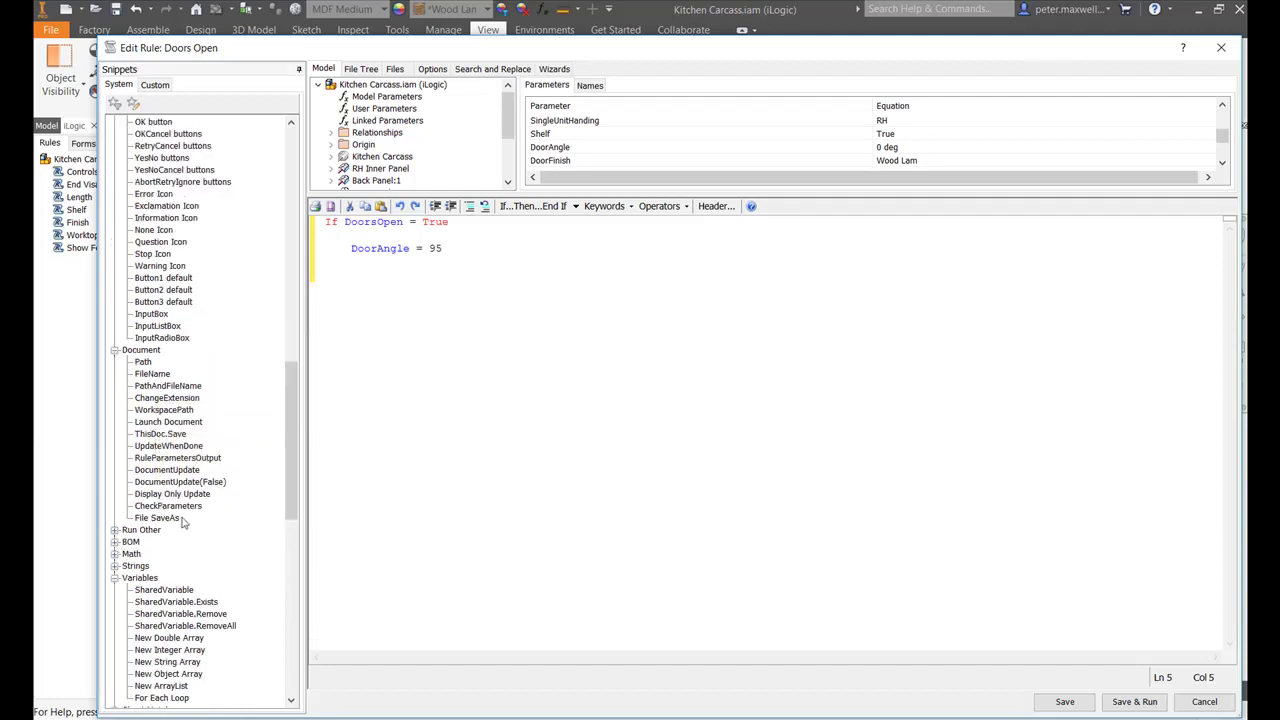
scroll(165, 480, "up", 4)
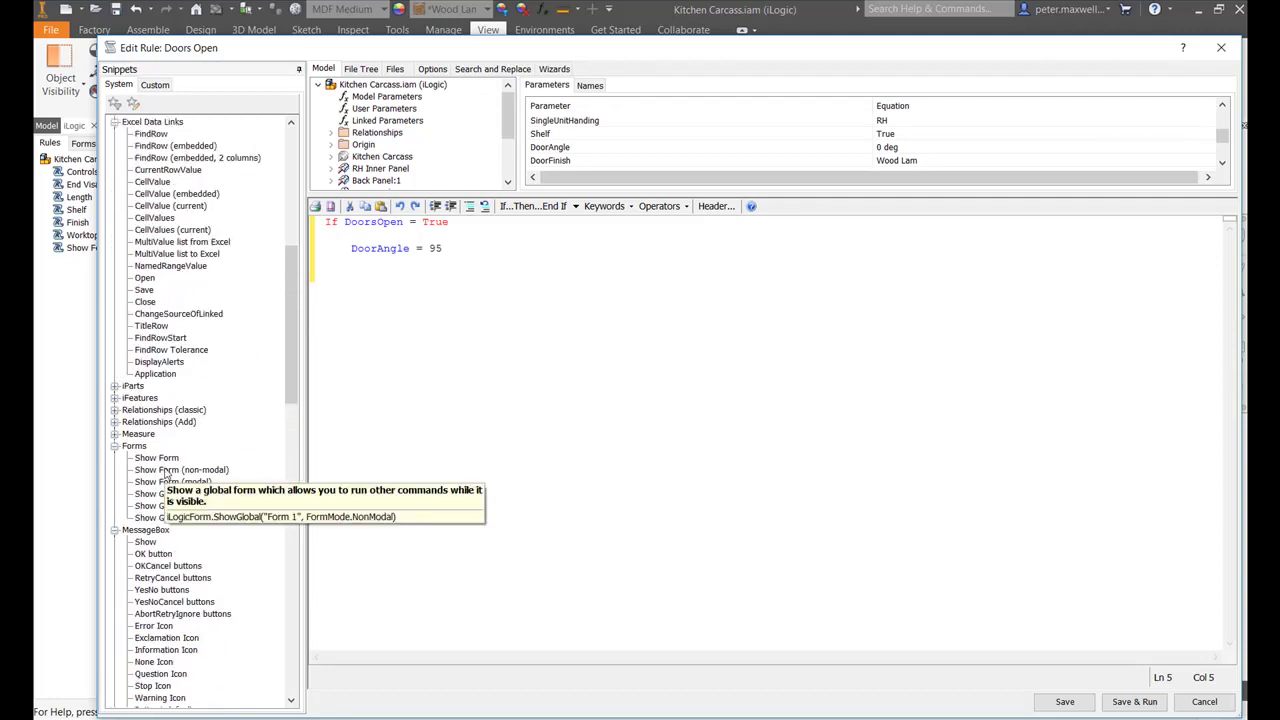
double_click(145, 541)
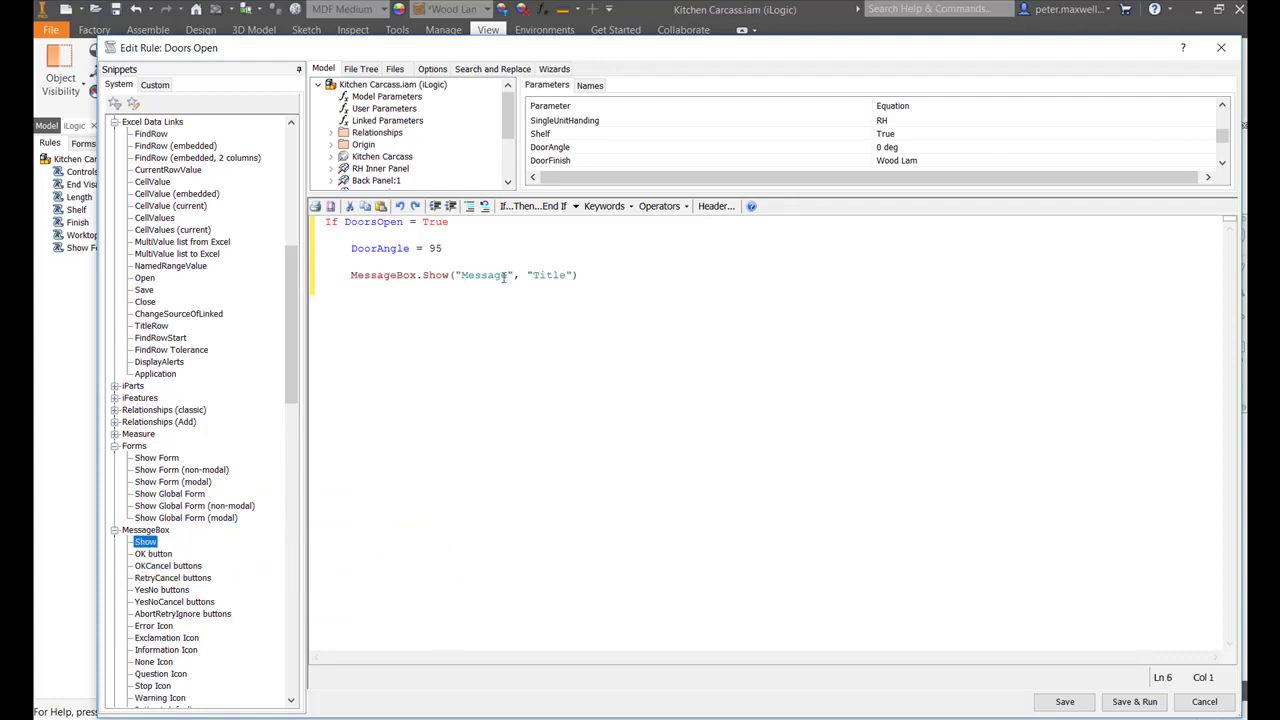
Set the message box's text to "The doors are open" and its title to "Door State"
left_click_drag(508, 275, 462, 280)
type("The doors")
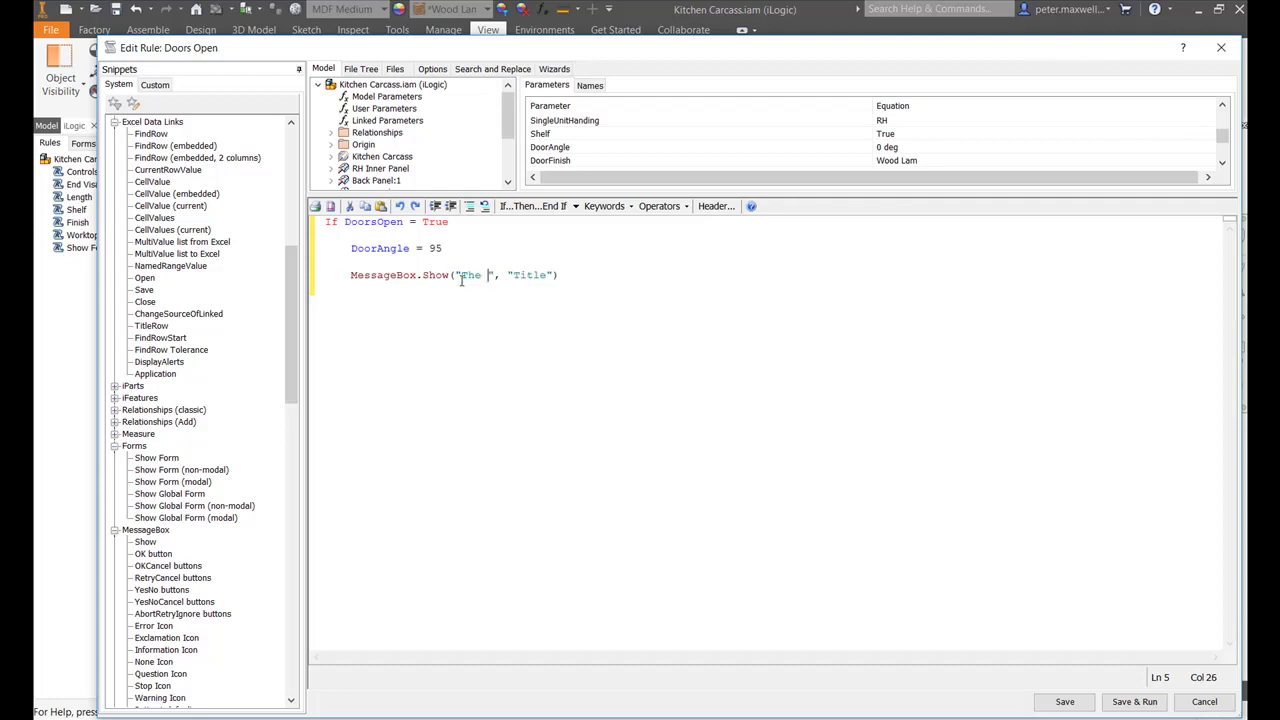
type(" are open")
key("BackSpace")
key("BackSpace")
key("BackSpace")
key("BackSpace")
key("BackSpace")
type("Door State")
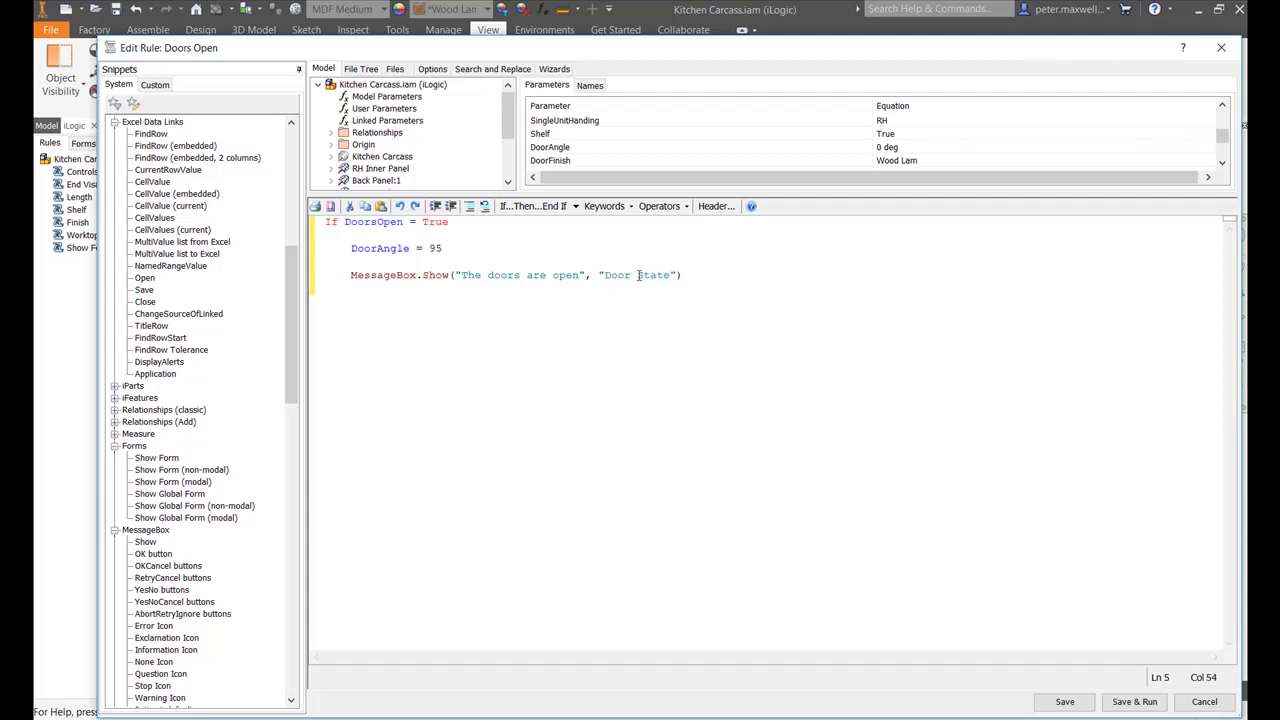
Add an Else branch below the message line, containing a copy of the DoorAngle and MessageBox.Show lines
left_click_drag(704, 277, 345, 249)
key("ctrl+c")
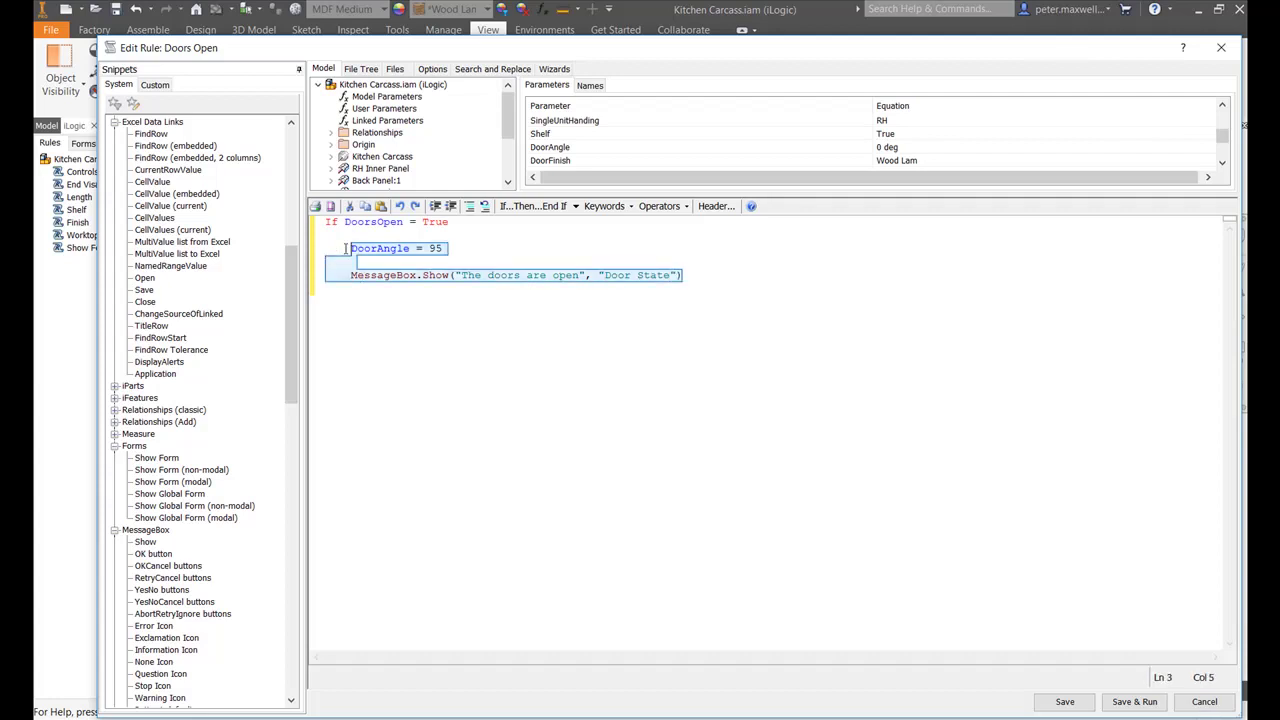
left_click(741, 287)
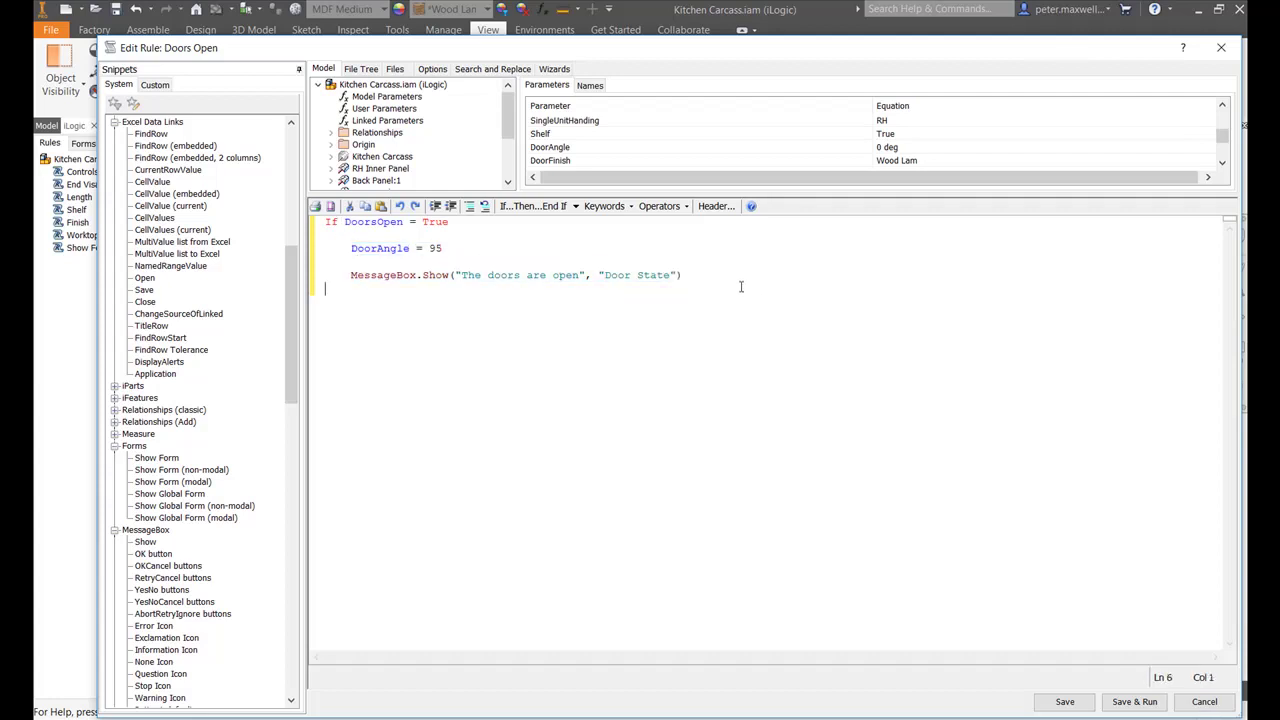
key("Return")
type("else")
key("Return")
key("Return")
key("ctrl+v")
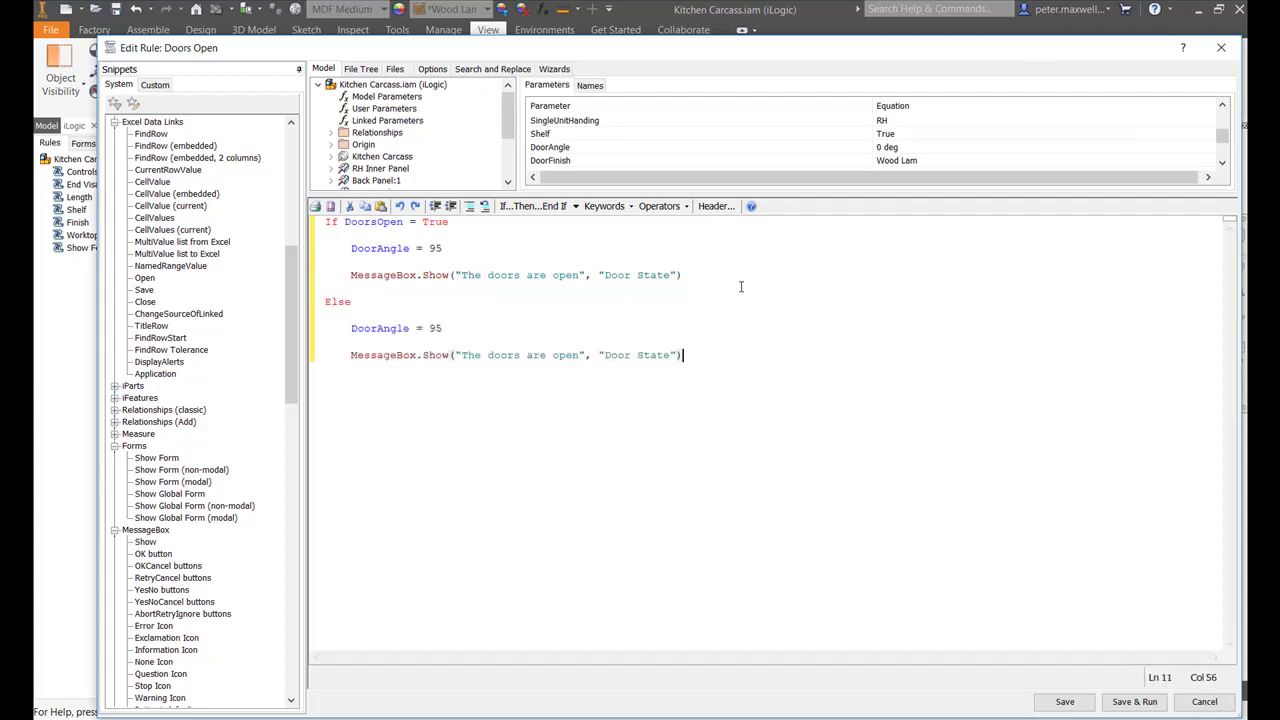
In the Else branch, set DoorAngle to 0 and the message text to "The doors are closed"
left_click(450, 332)
key("BackSpace")
key("BackSpace")
type("0")
left_click(578, 356)
key("BackSpace")
key("BackSpace")
key("BackSpace")
key("BackSpace")
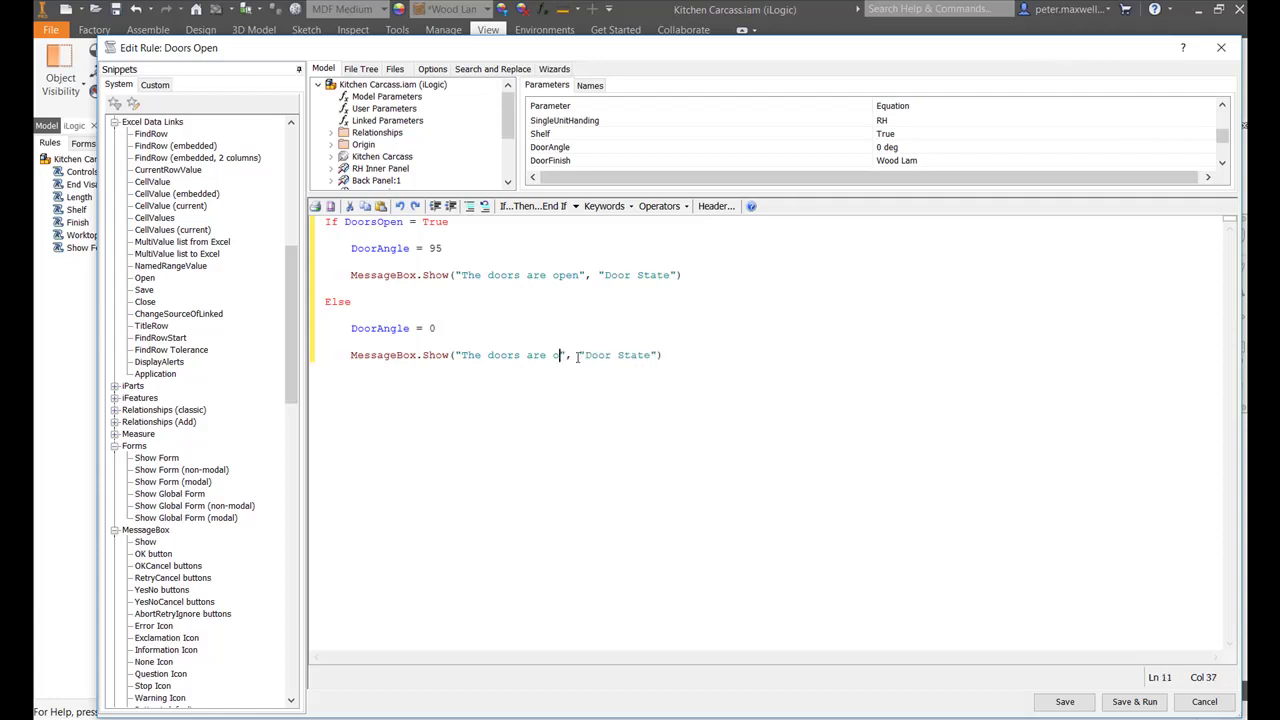
type("closed")
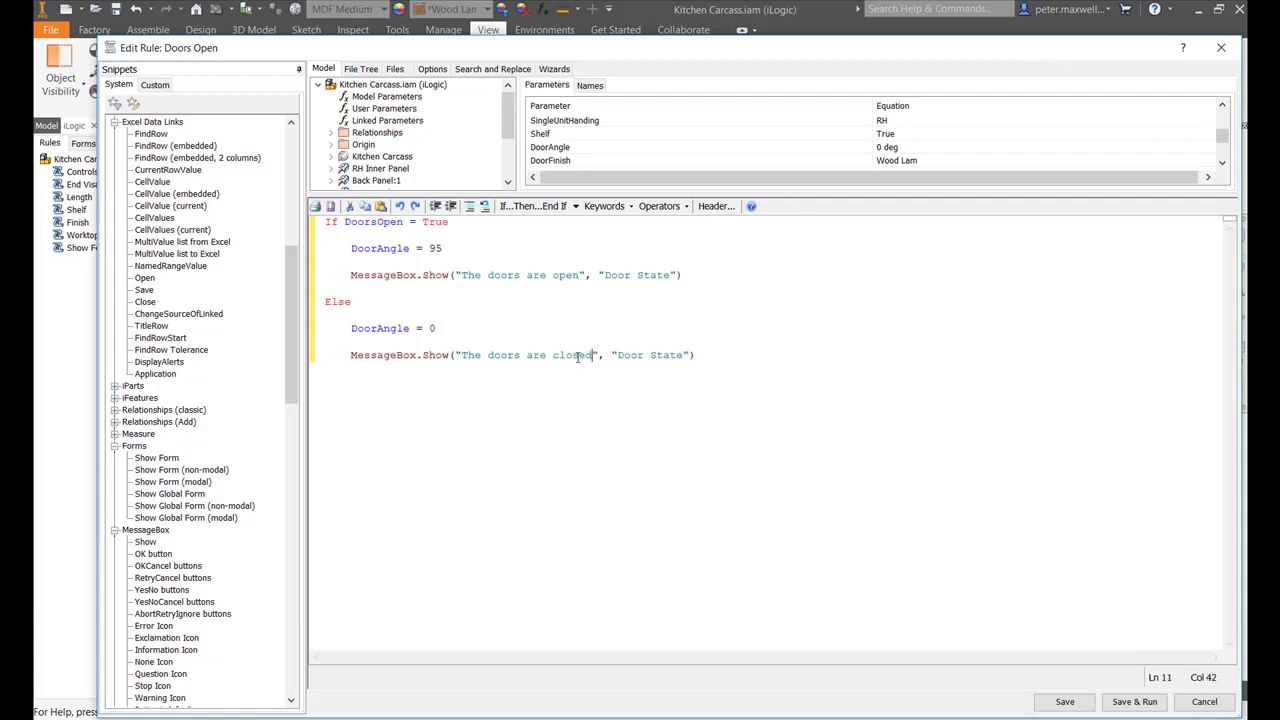
Close the condition with "End If", save and run the rule, and dismiss its message box
left_click(701, 354)
key("Return")
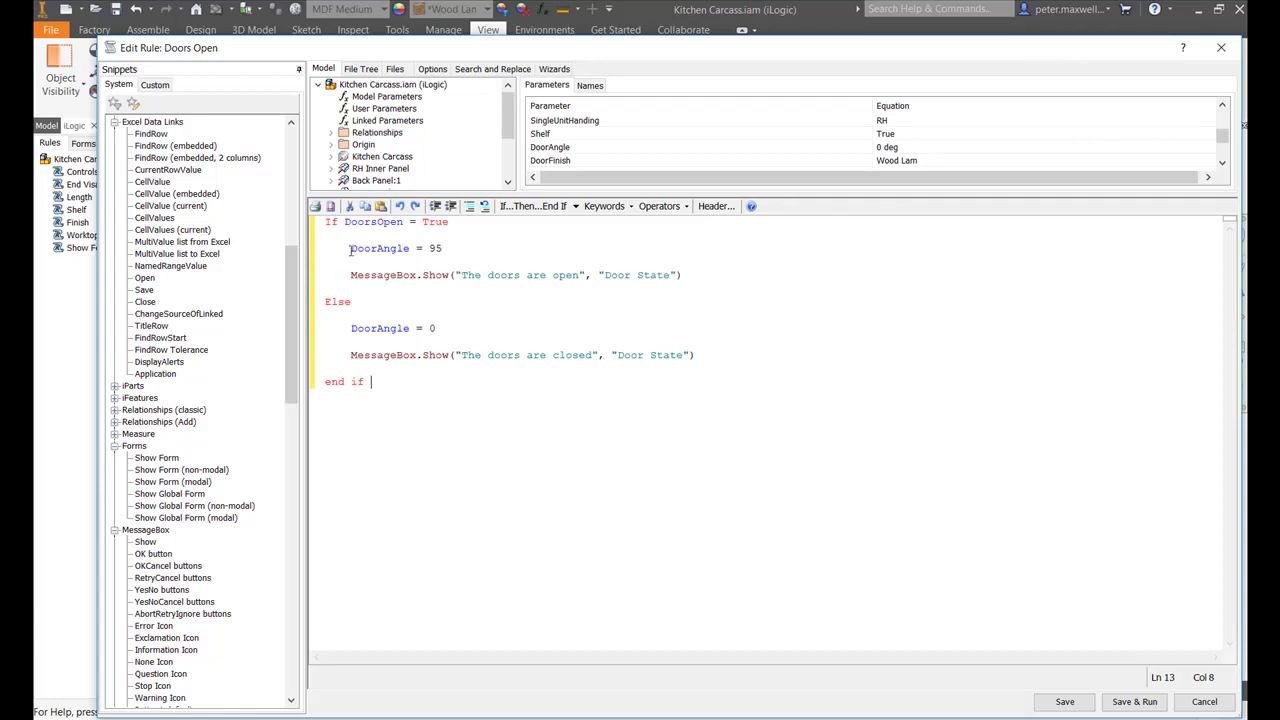
left_click(1134, 702)
left_click(648, 399)
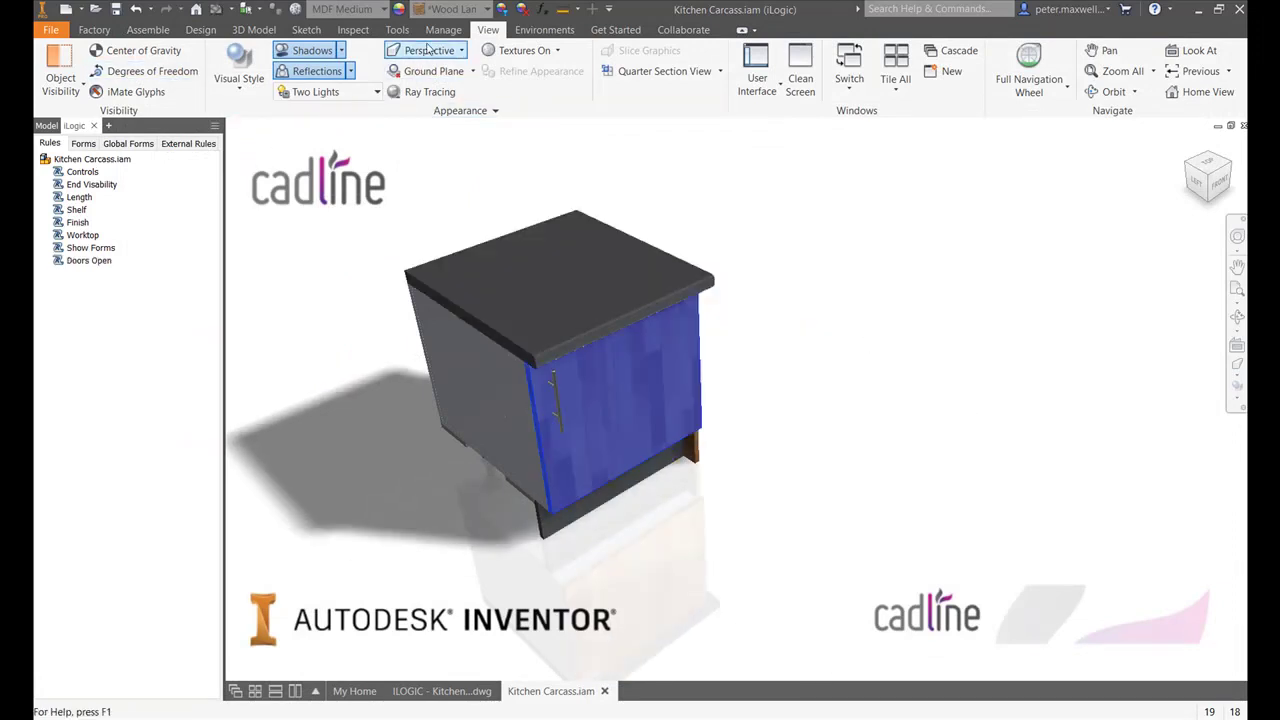
Open the iLogic Controls form for editing and delete its DoorsOpen entry
left_click(83, 143)
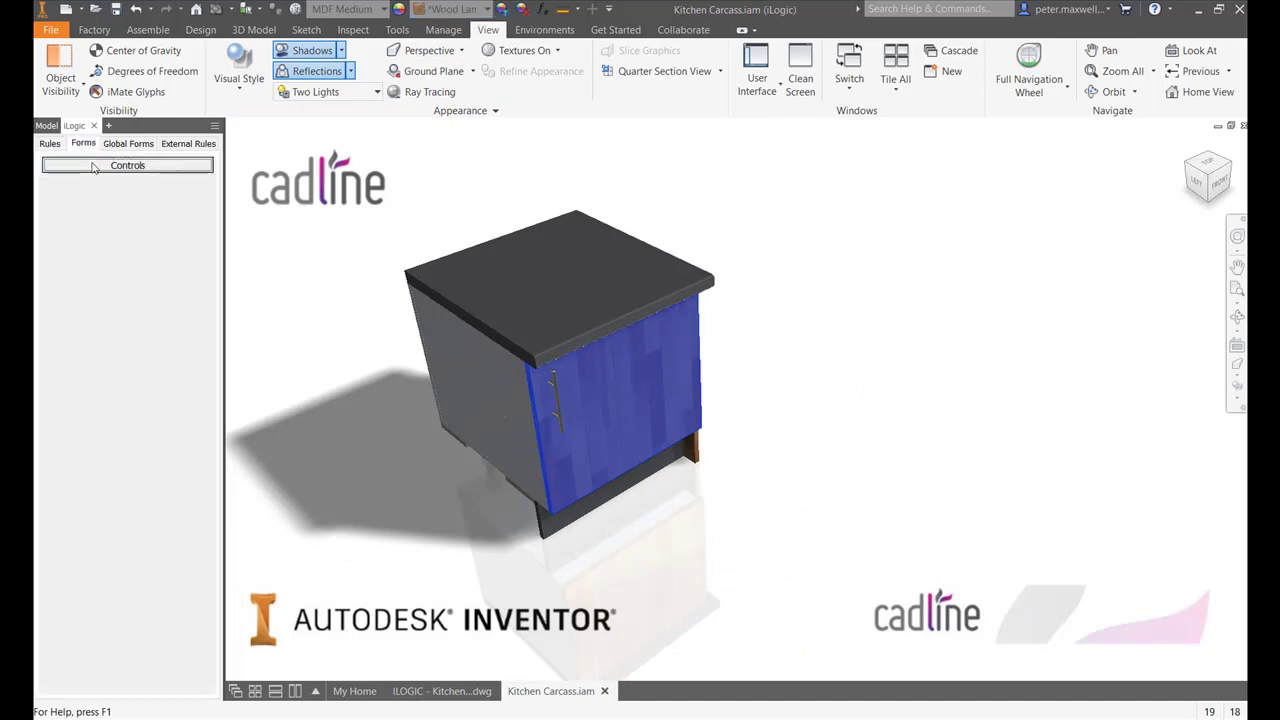
right_click(92, 165)
left_click(113, 171)
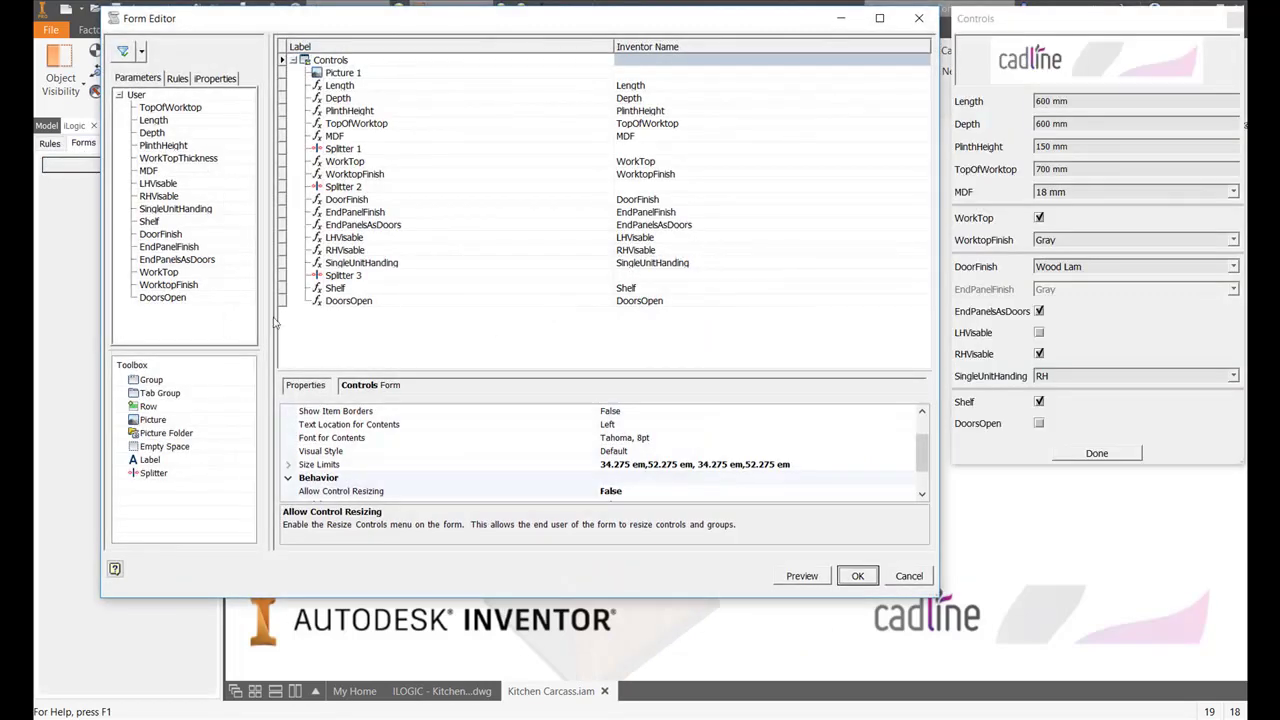
double_click(363, 304)
right_click(356, 304)
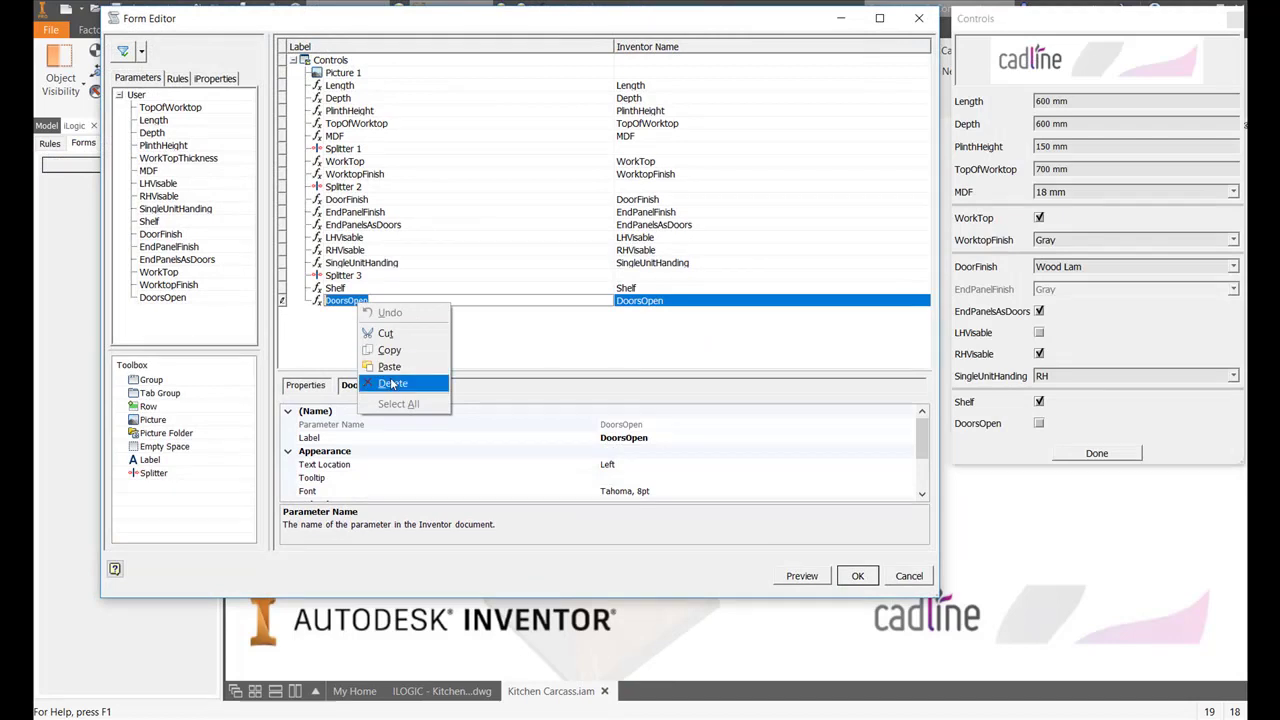
left_click(391, 381)
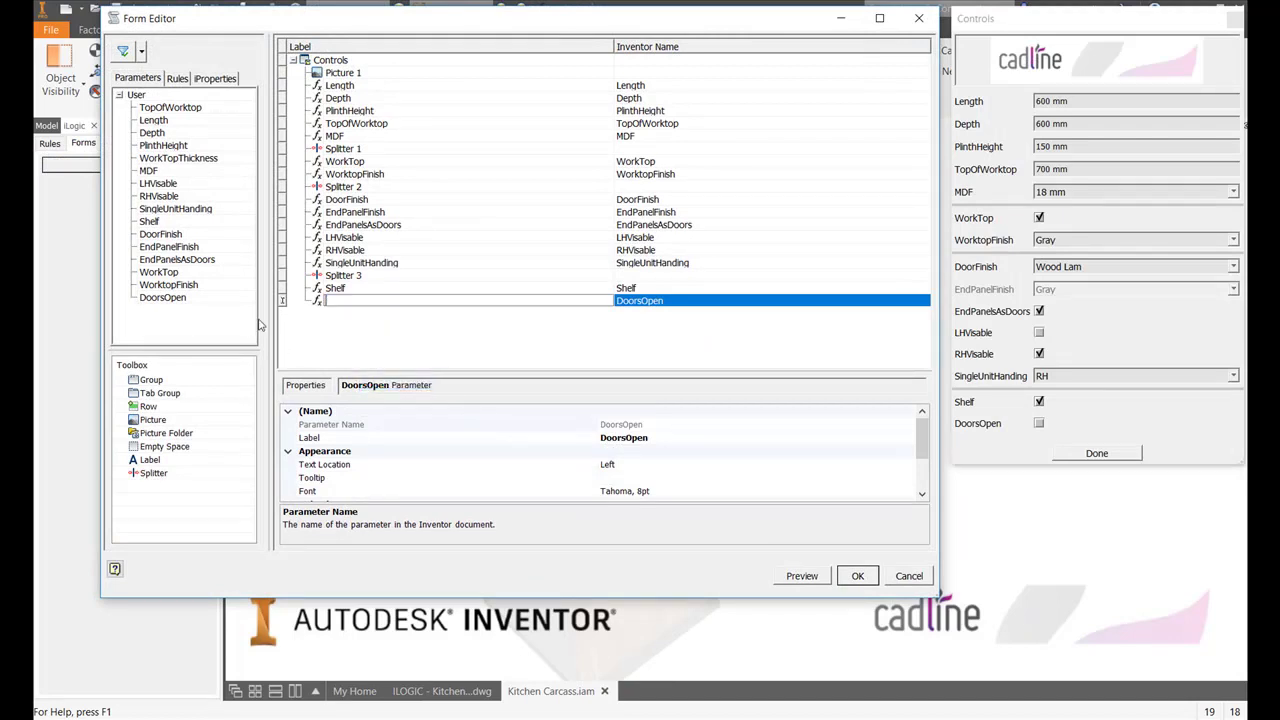
left_click(314, 302)
left_click(530, 333)
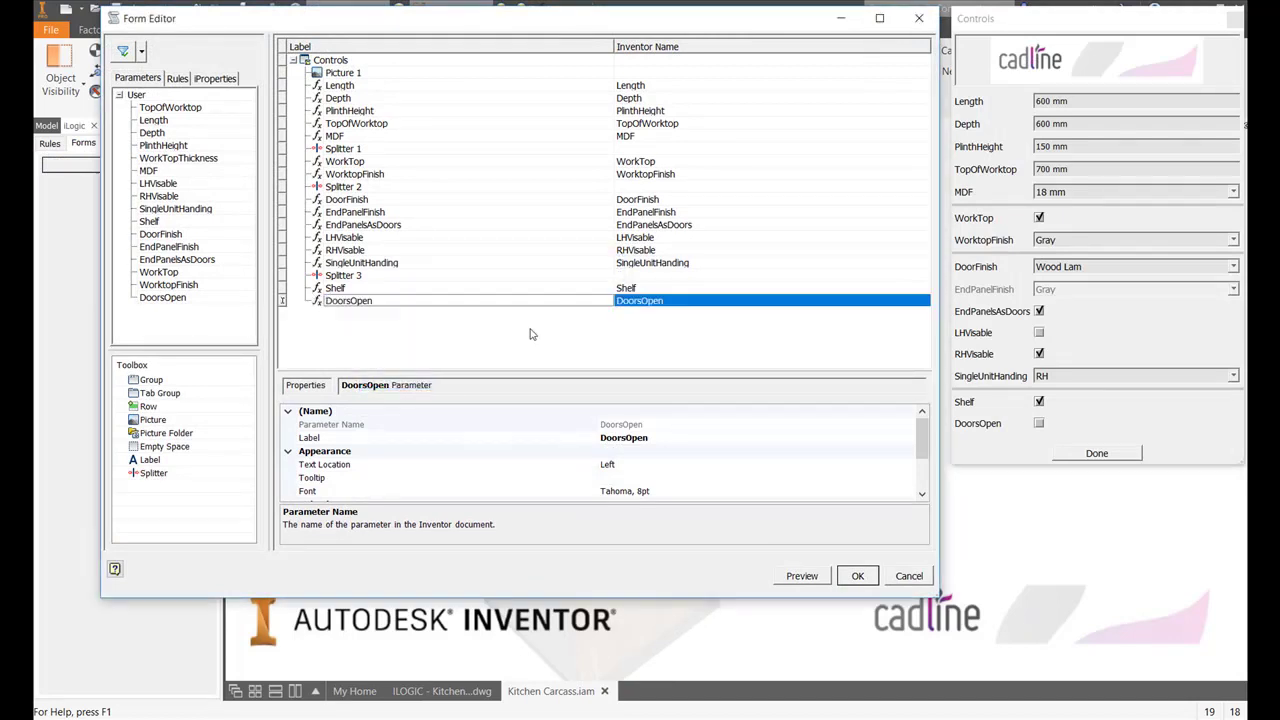
right_click(315, 301)
left_click(352, 318)
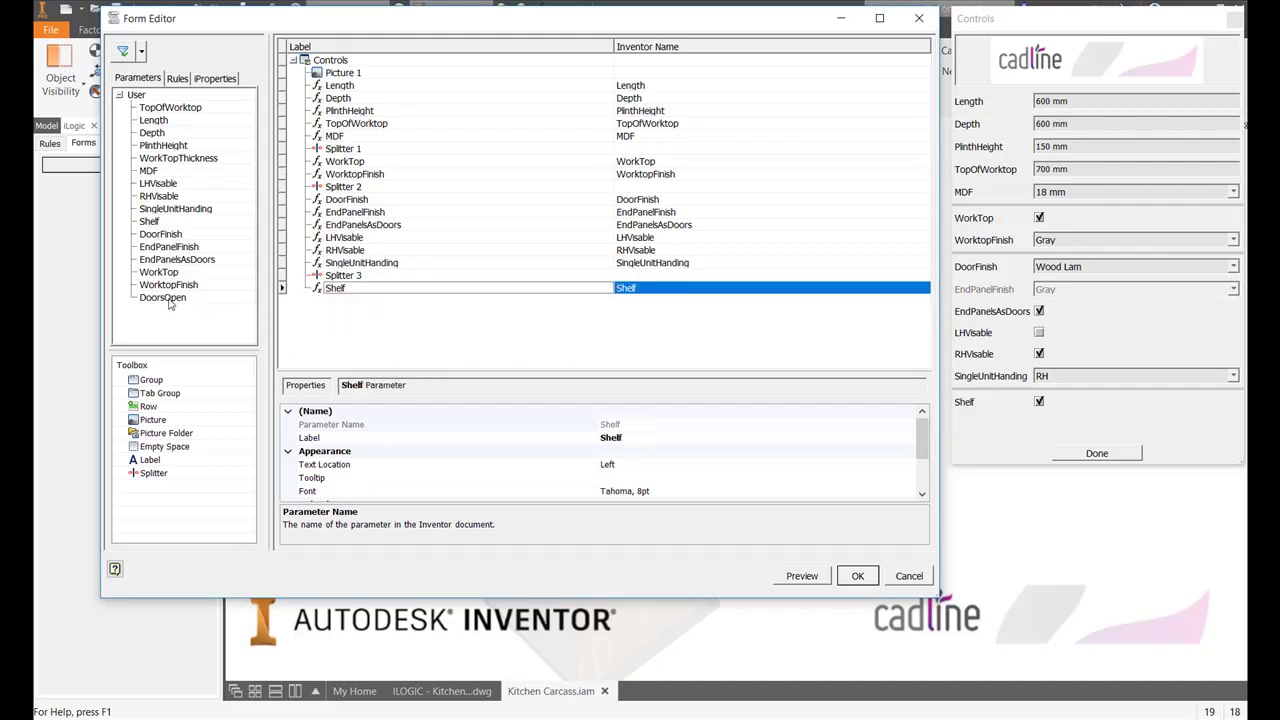
Add the DoorsOpen parameter below Shelf, set its edit control type to Check Box, and accept the form changes
left_click_drag(169, 305, 370, 321)
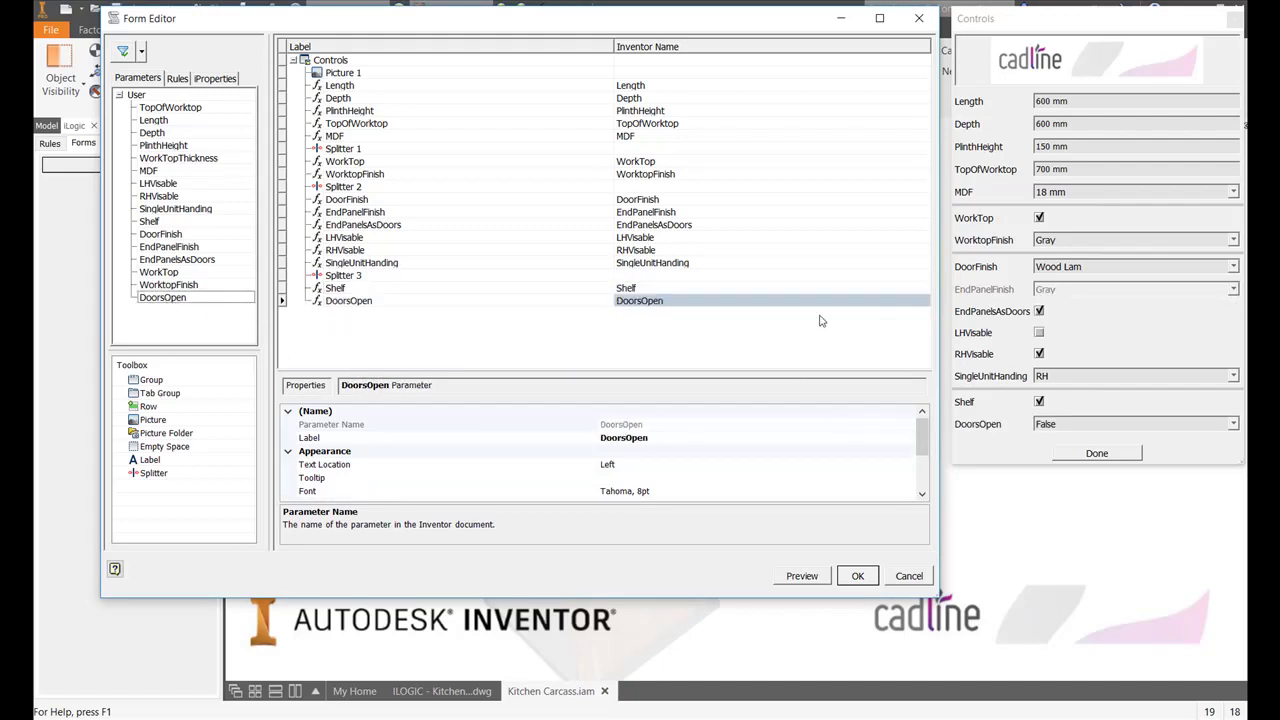
mouse_move(326, 311)
left_mouse_down()
mouse_move(352, 270)
mouse_move(350, 310)
left_mouse_up()
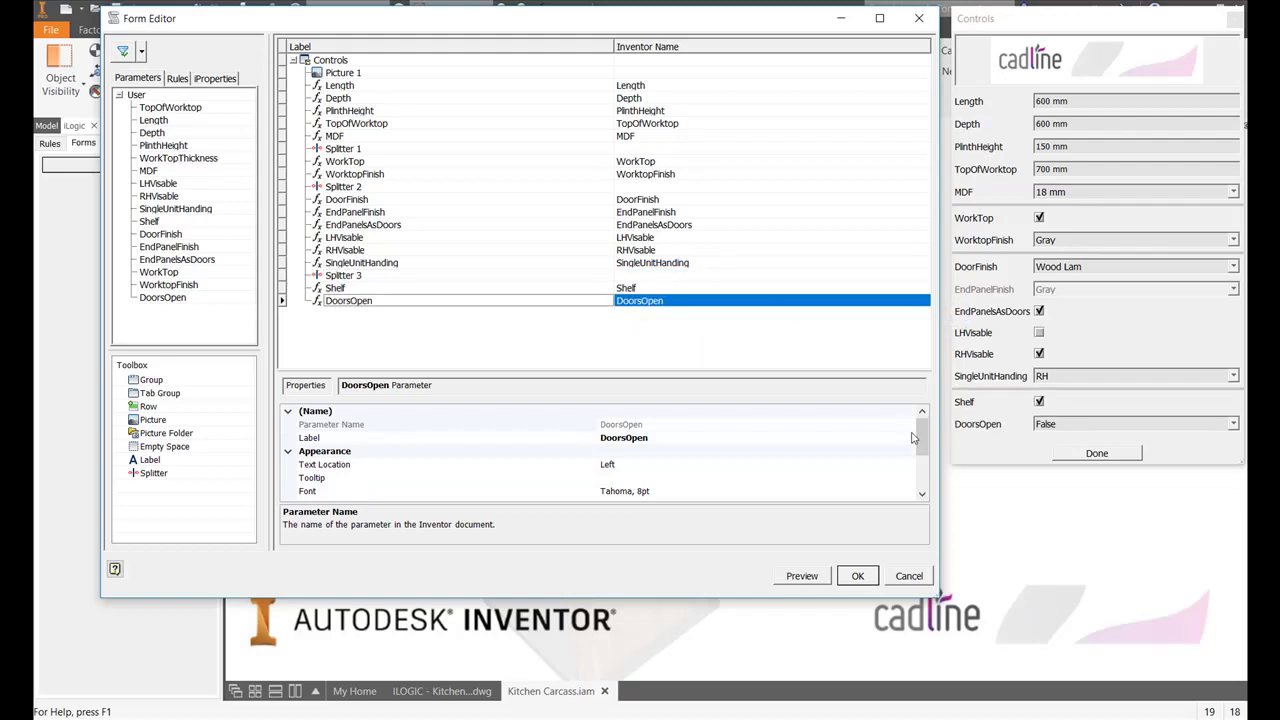
left_click_drag(927, 428, 927, 455)
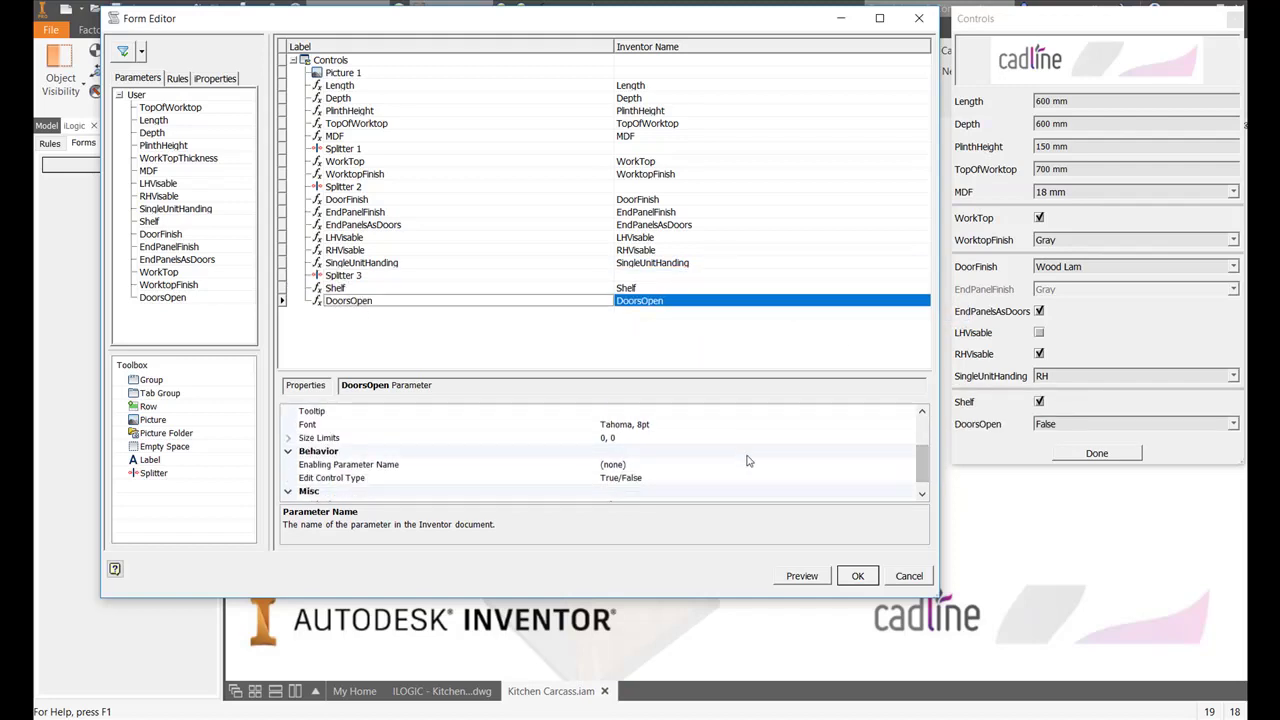
left_click(703, 478)
left_click(907, 477)
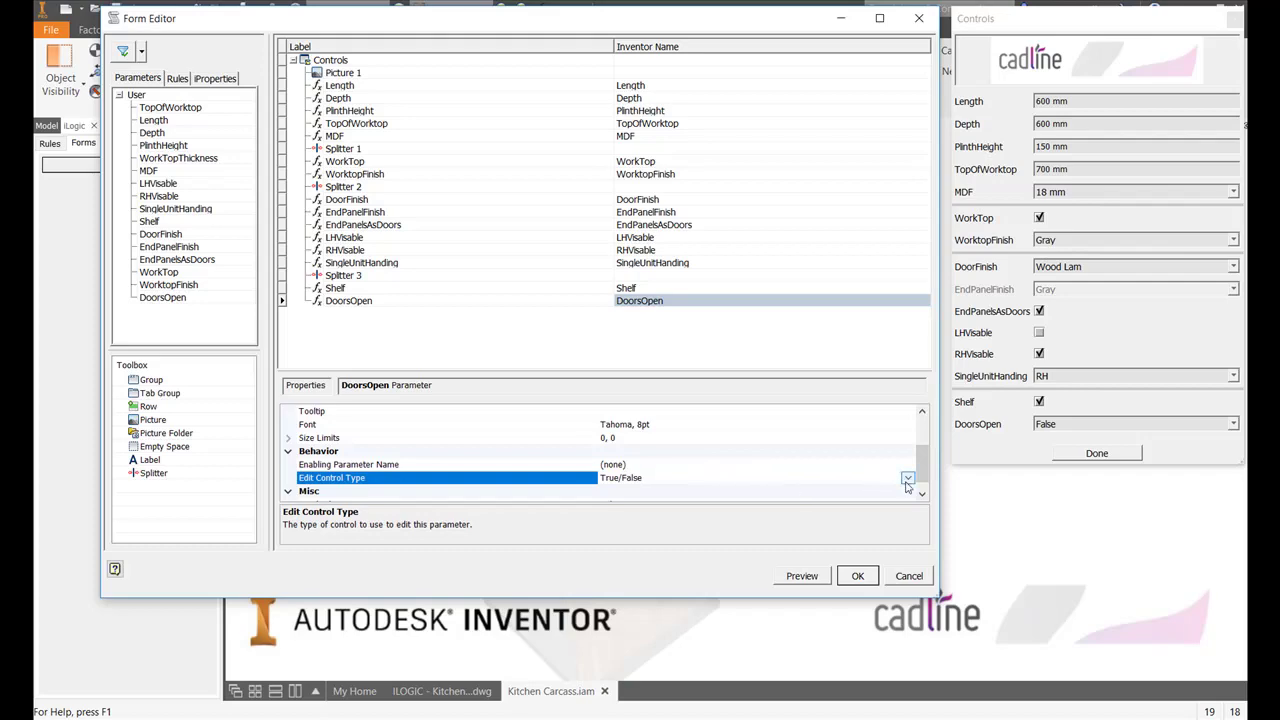
left_click(620, 505)
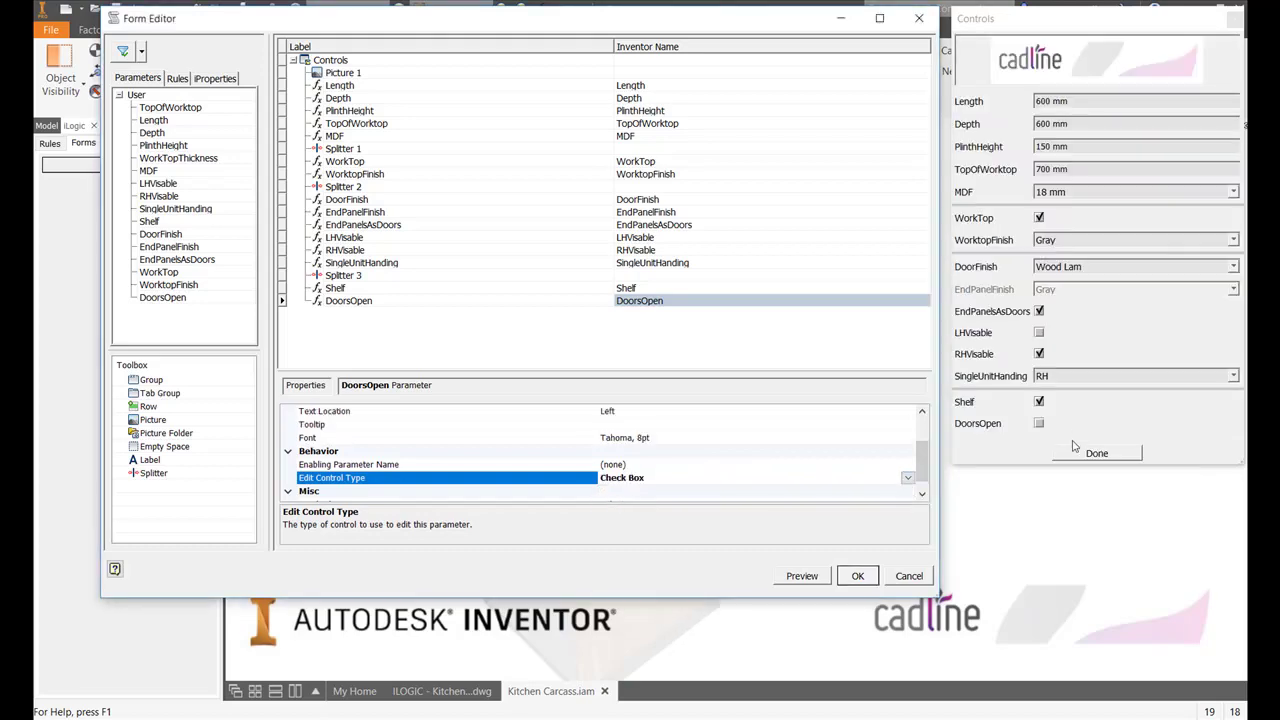
left_click(855, 576)
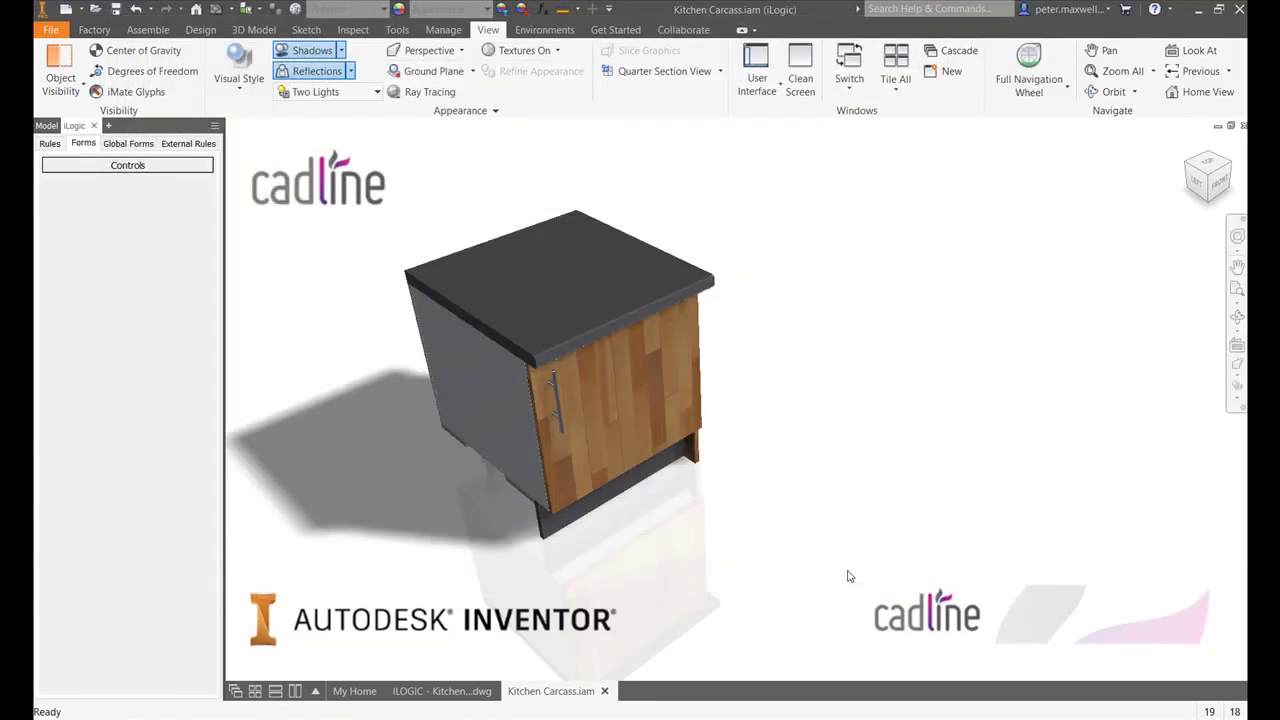
Open the Controls form and test the rule by turning DoorsOpen on and off, dismissing each message
left_click(88, 168)
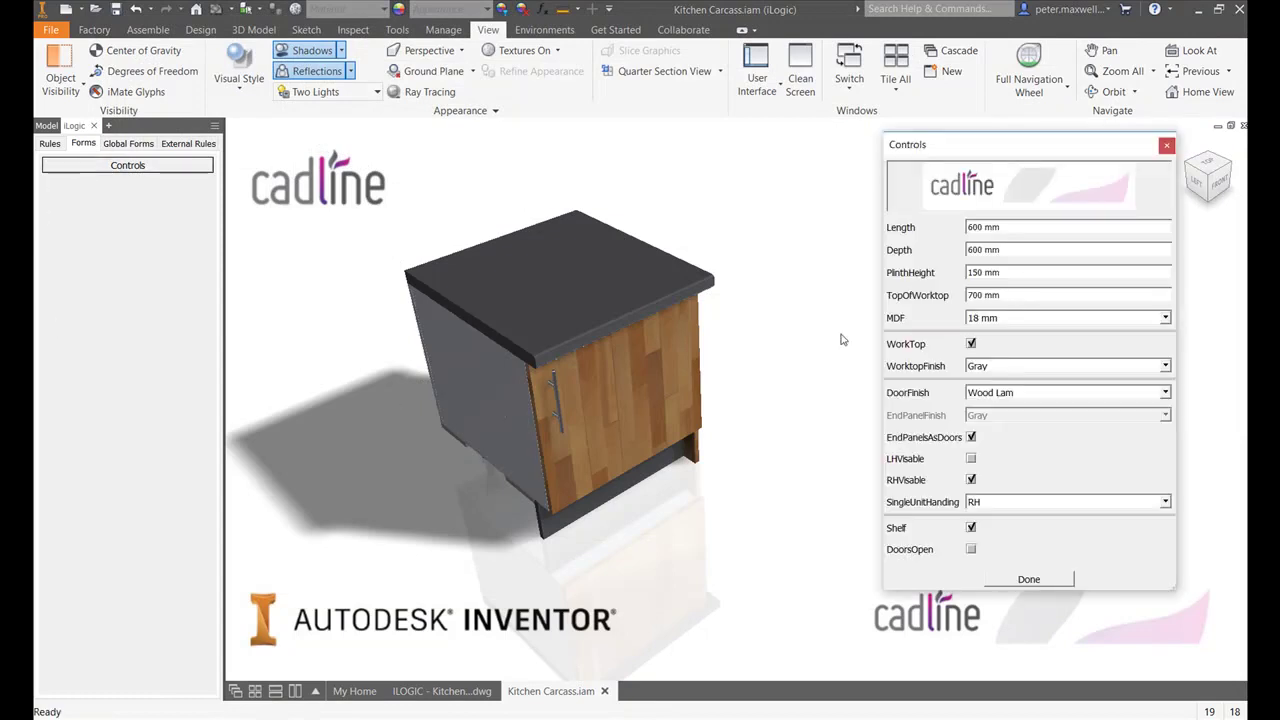
left_click(970, 550)
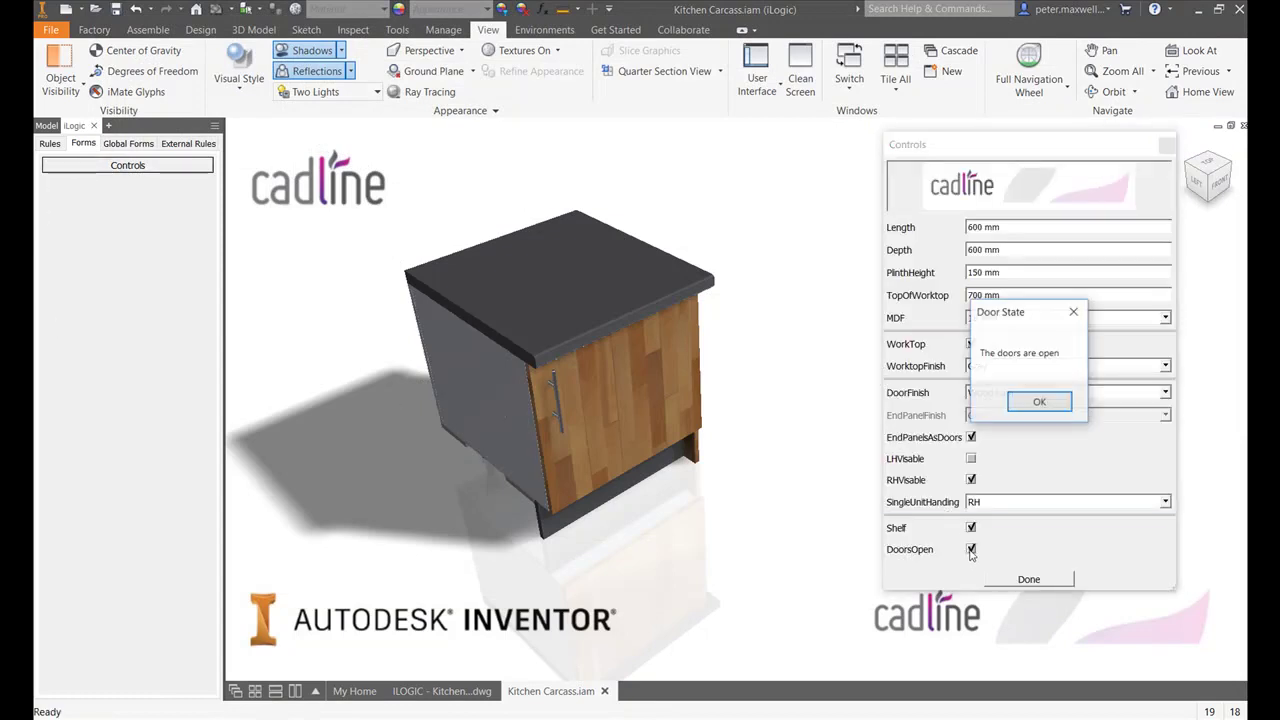
left_click(1031, 400)
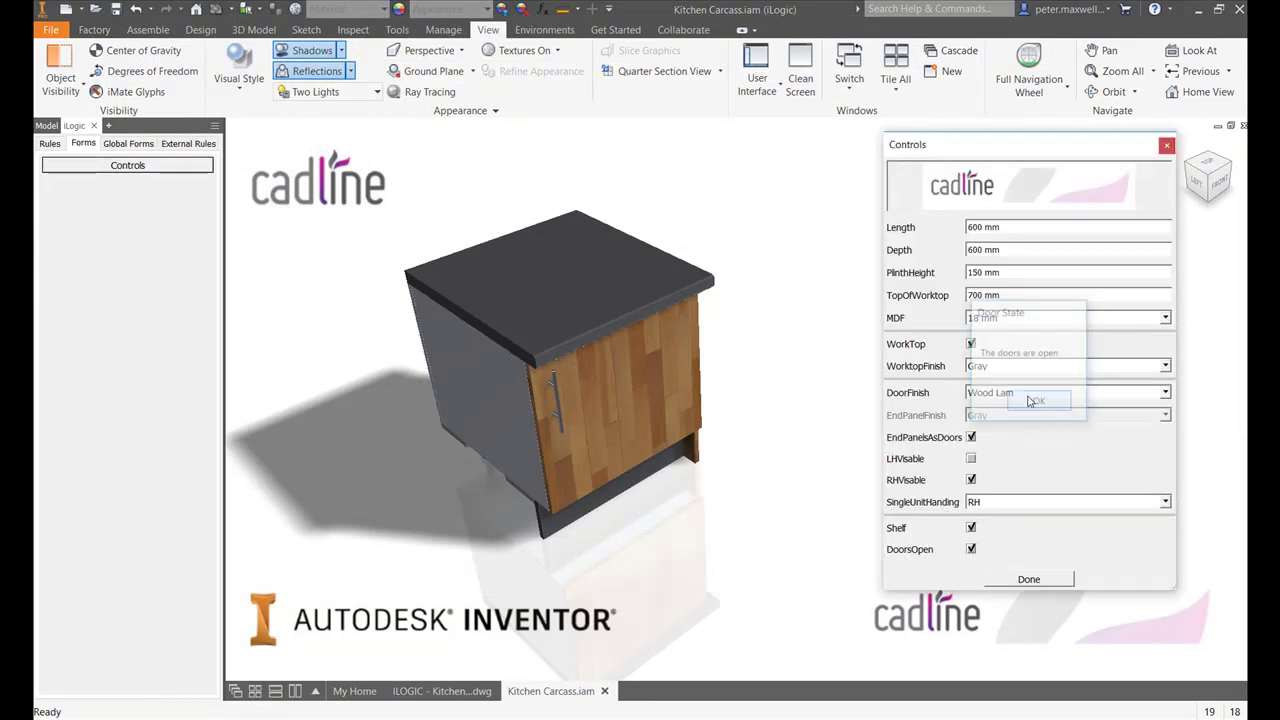
left_click(970, 550)
left_click(1016, 406)
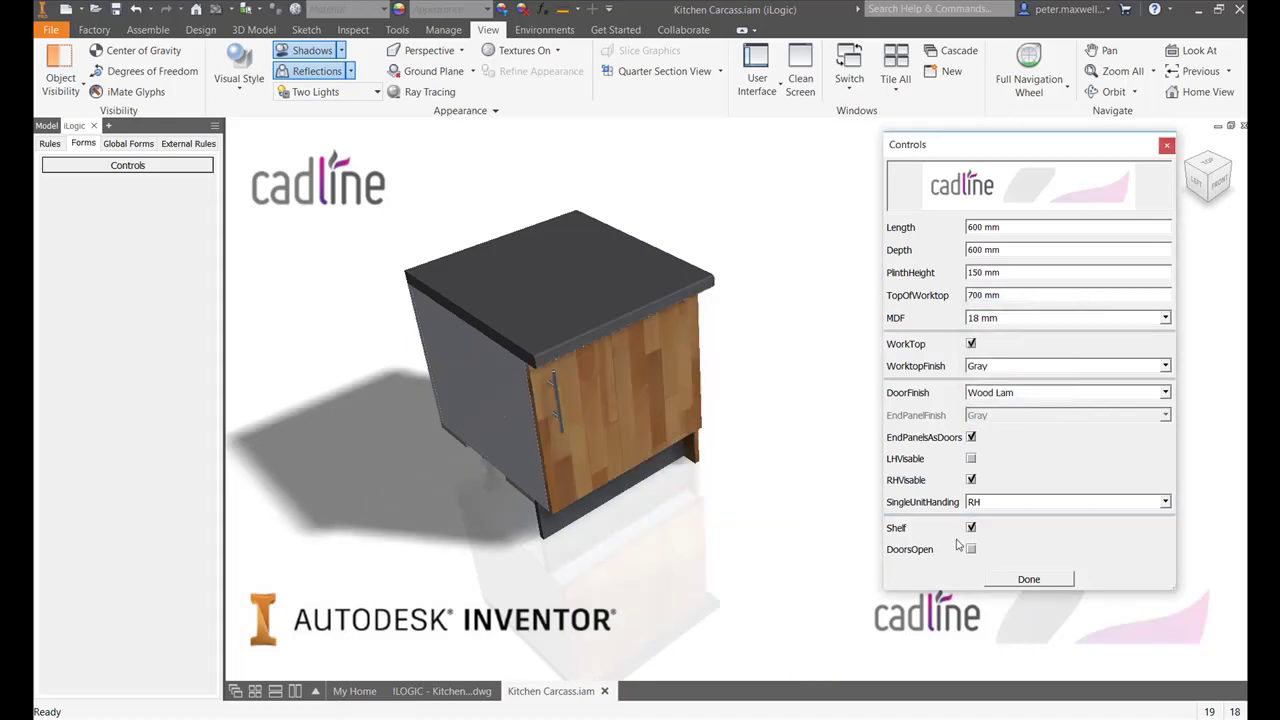
Turn DoorsOpen on and off once more, dismissing both messages, and close the Controls form
left_click(971, 550)
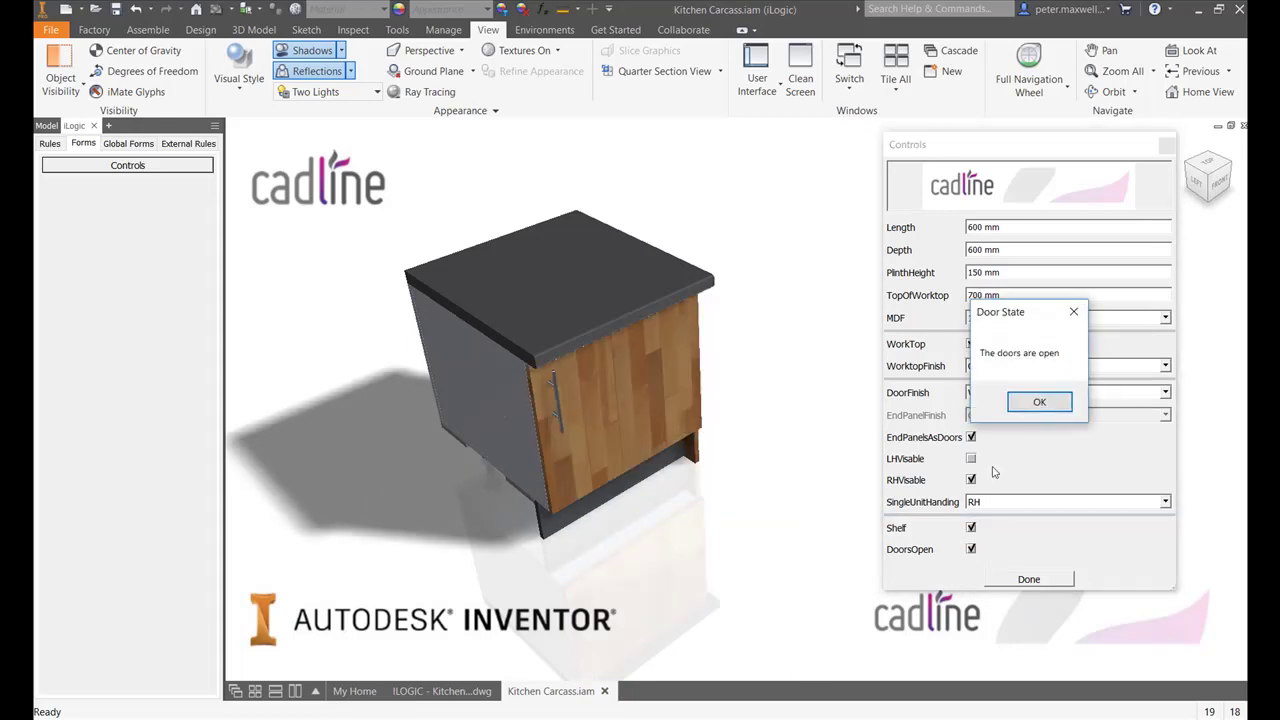
left_click(1031, 402)
left_click(971, 549)
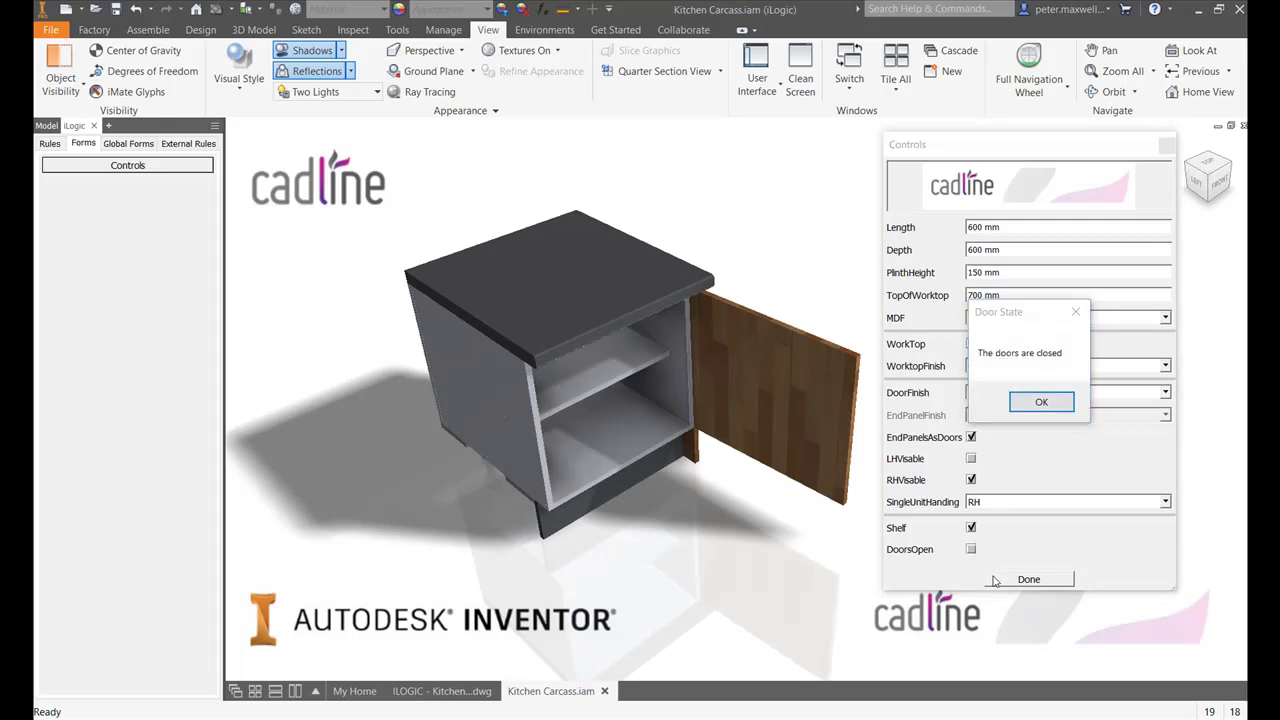
left_click(1035, 402)
left_click(1028, 579)
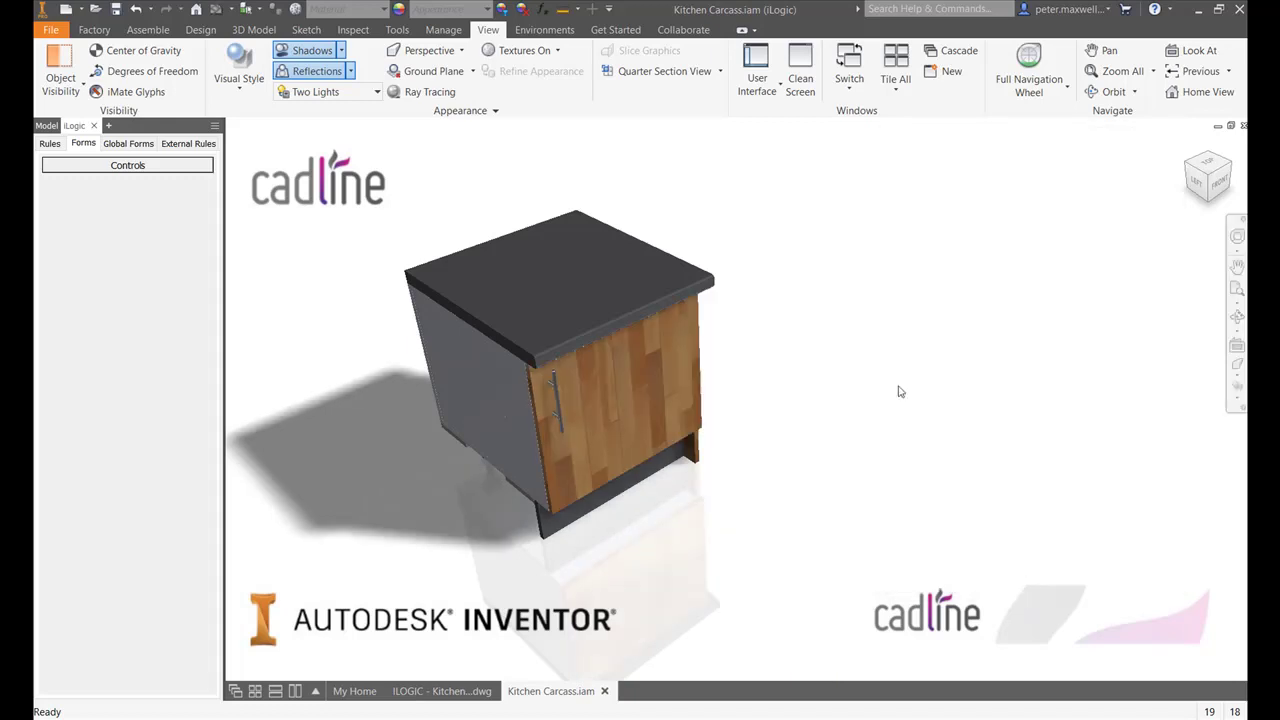